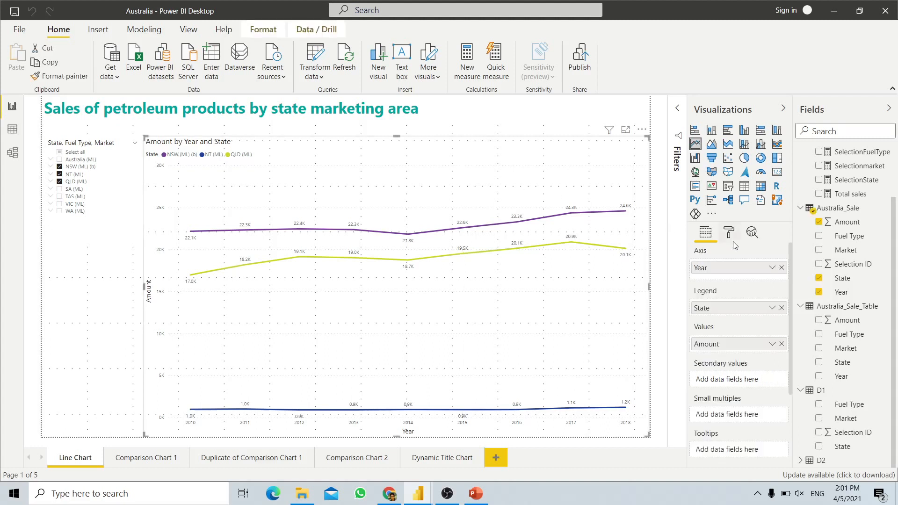
Look through the QLD (ML) fuel types in the Line Chart page's slicer, and remove QLD (ML) from the selected states.
mouse_move(186, 234)
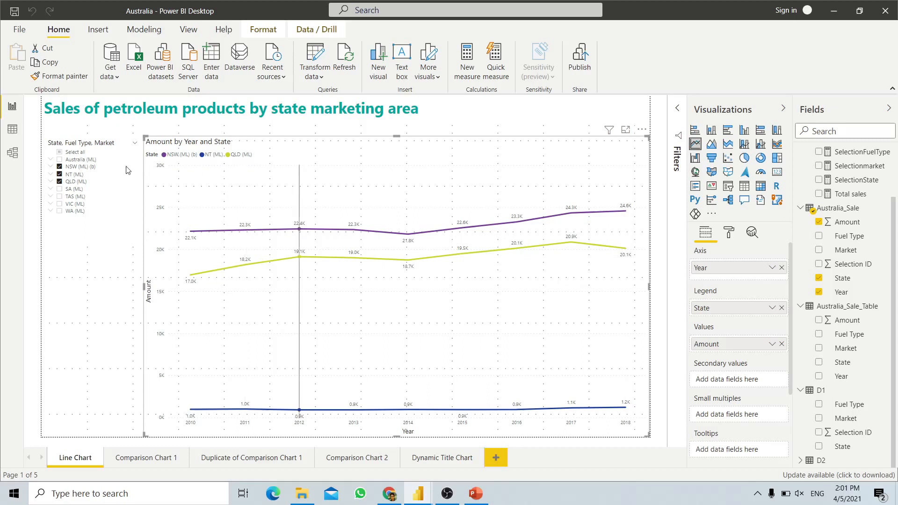
left_click(50, 182)
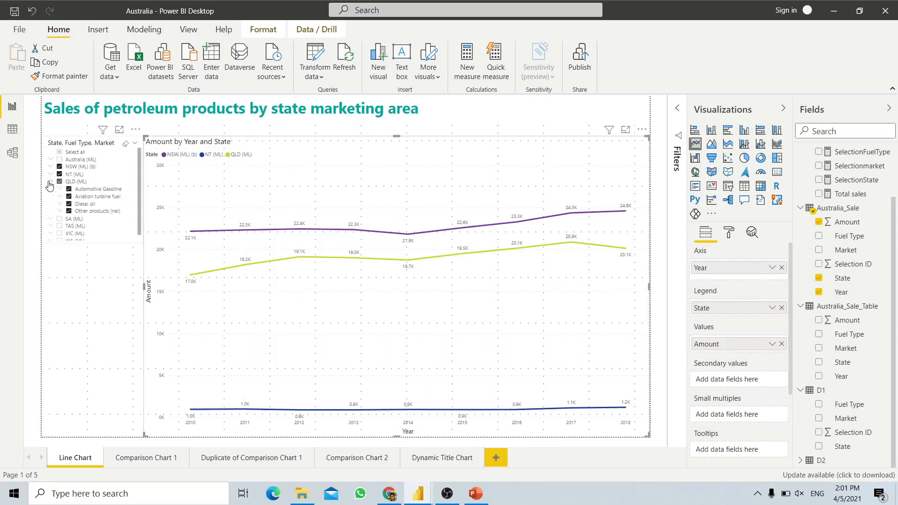
left_click(50, 182)
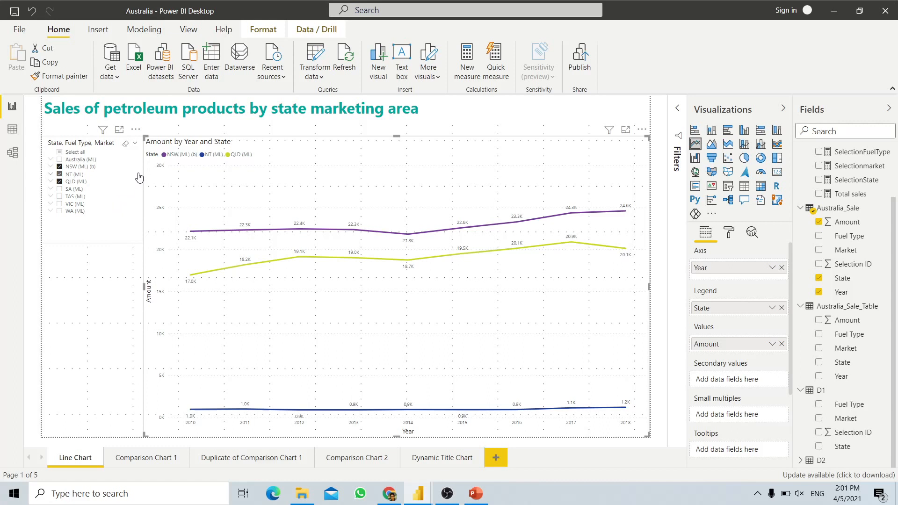
left_click(59, 182)
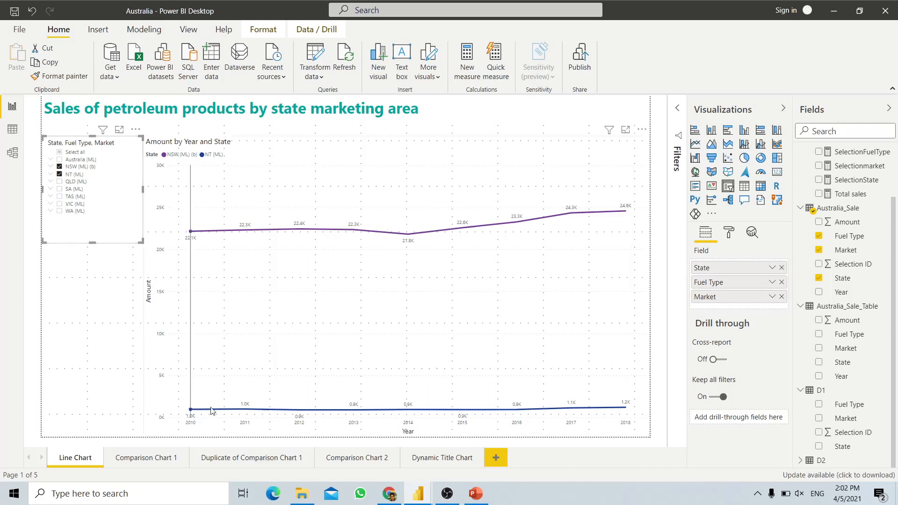
Go to the Comparison Chart 1 page and open the Australia_Sale_Table query for editing.
left_click(148, 459)
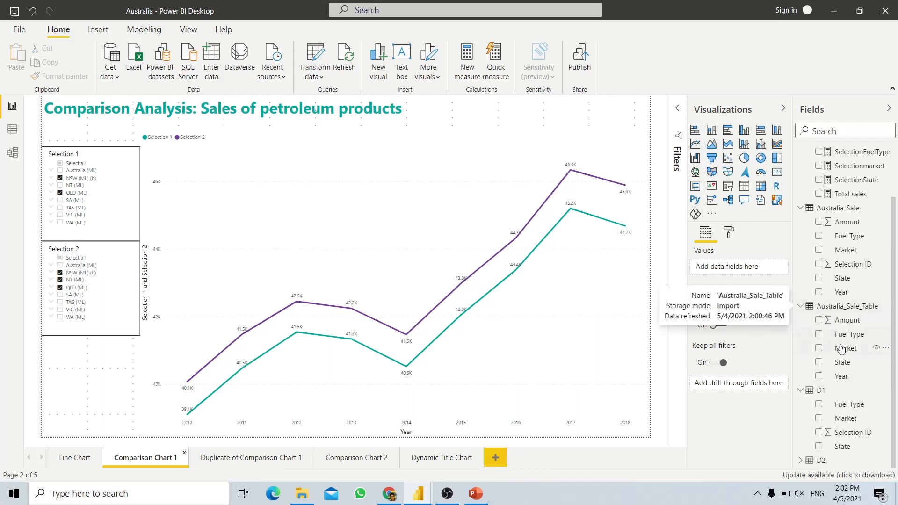
left_click(886, 306)
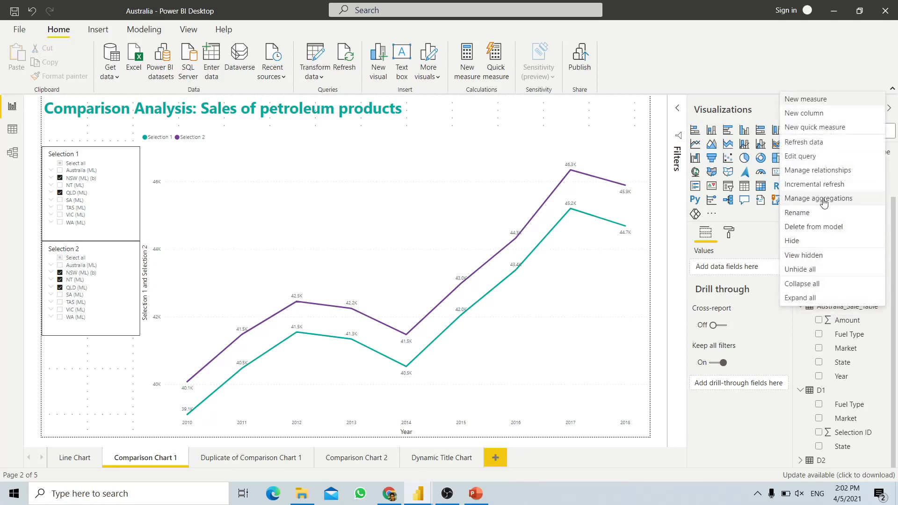
left_click(820, 155)
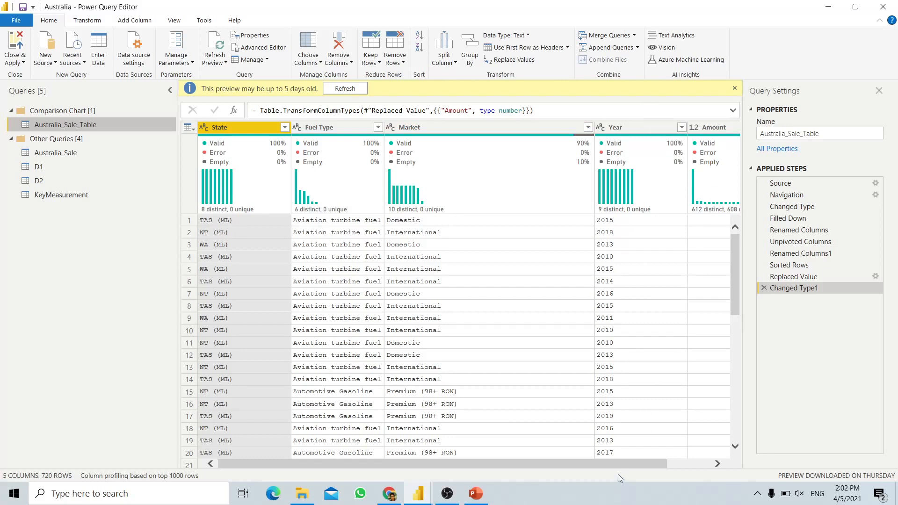
Duplicate the Australia_Sale_Table query.
left_click_drag(657, 463, 527, 460)
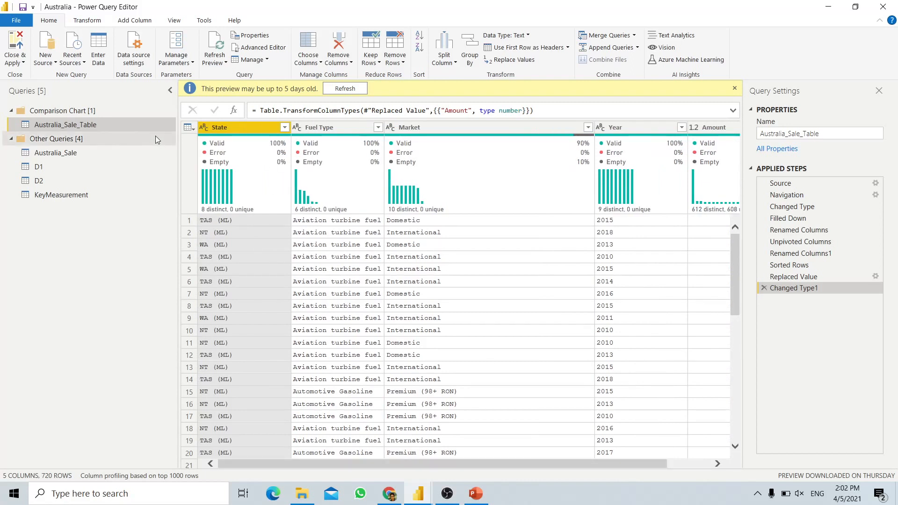
mouse_move(373, 149)
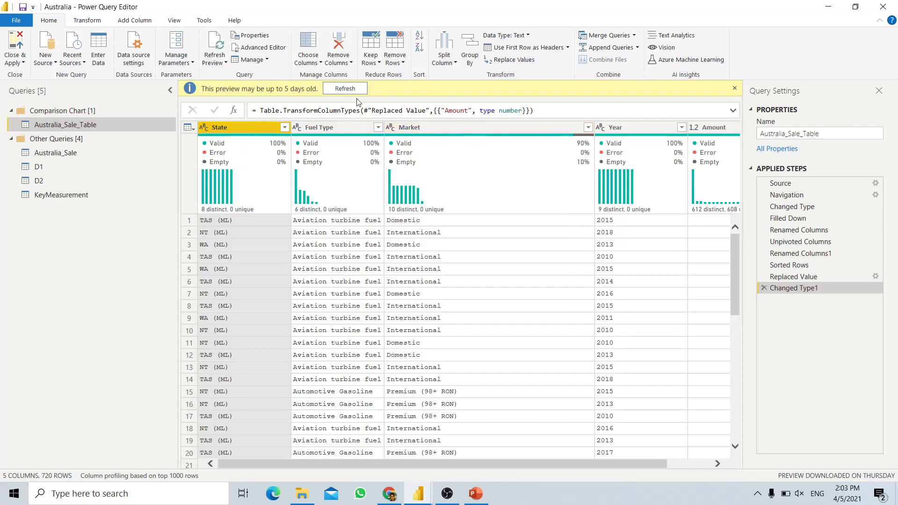
right_click(85, 123)
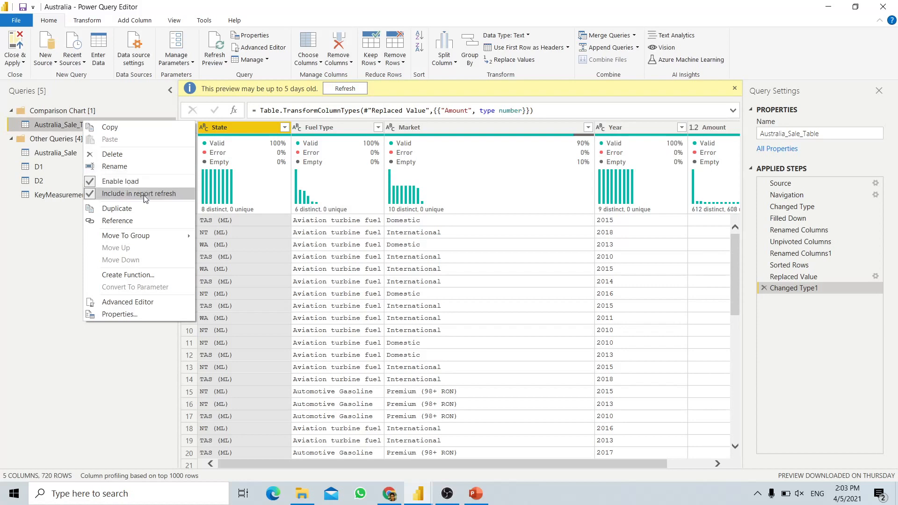
left_click(136, 208)
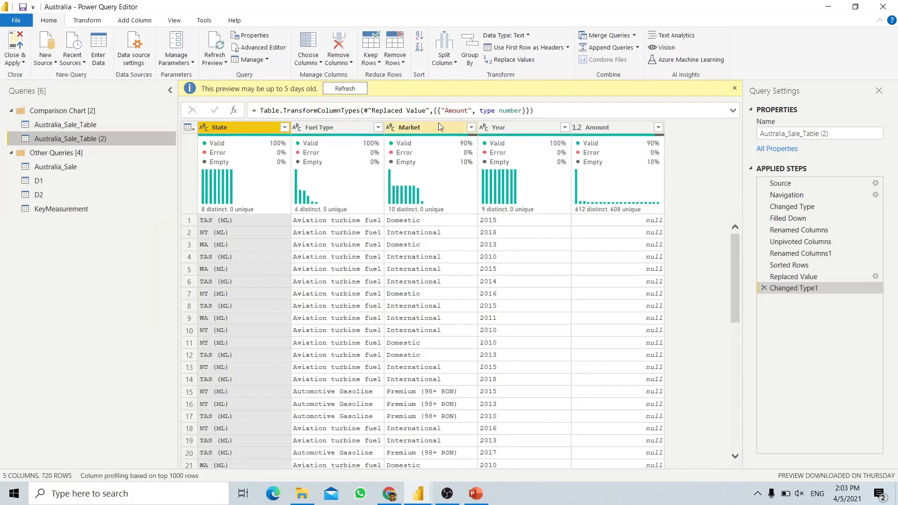
Keep only the State, Fuel Type and Market columns in the duplicated query and remove the duplicate rows.
left_click(433, 131, "shift")
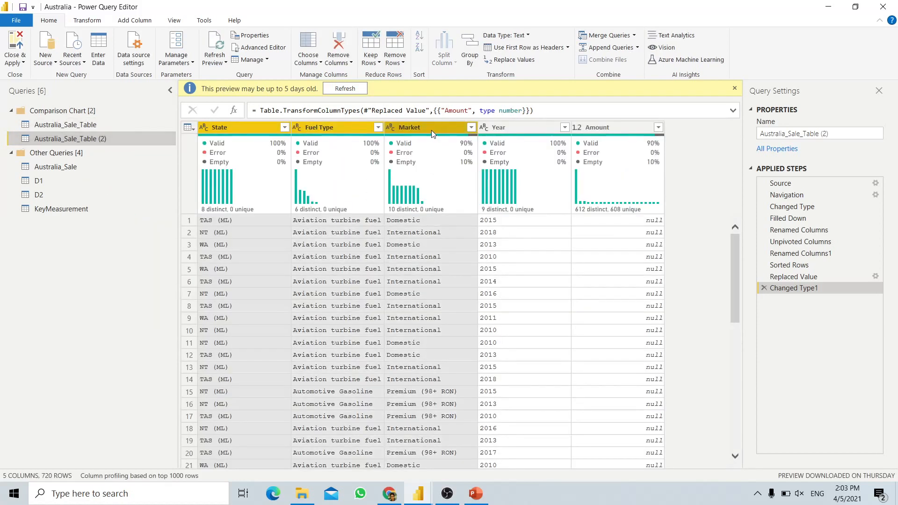
right_click(431, 130)
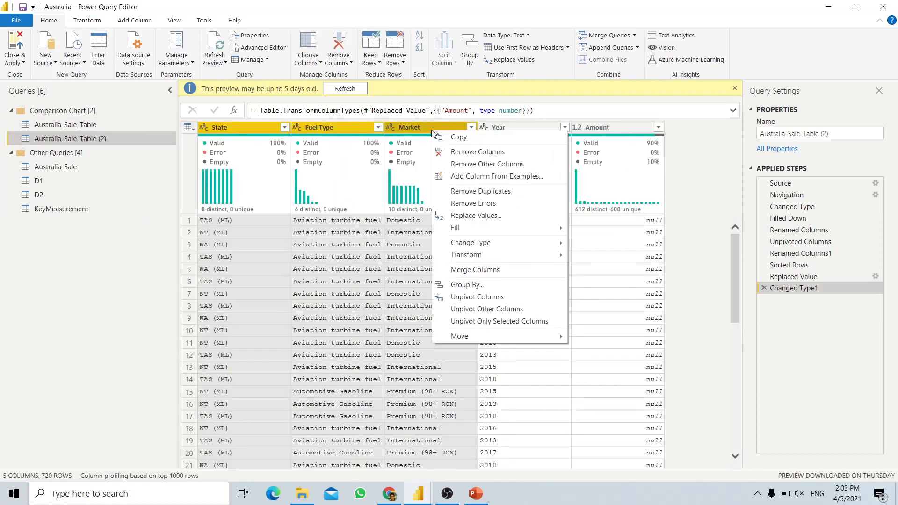
left_click(495, 163)
right_click(414, 110)
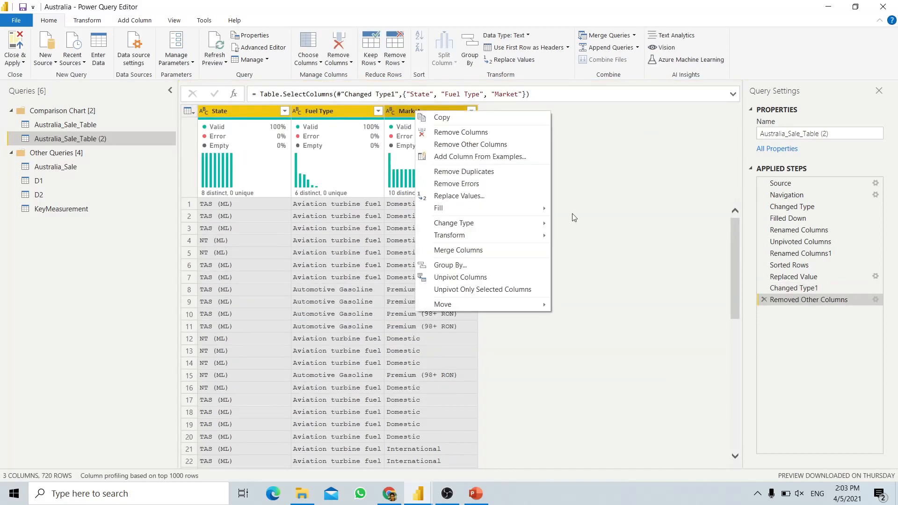
left_click(482, 173)
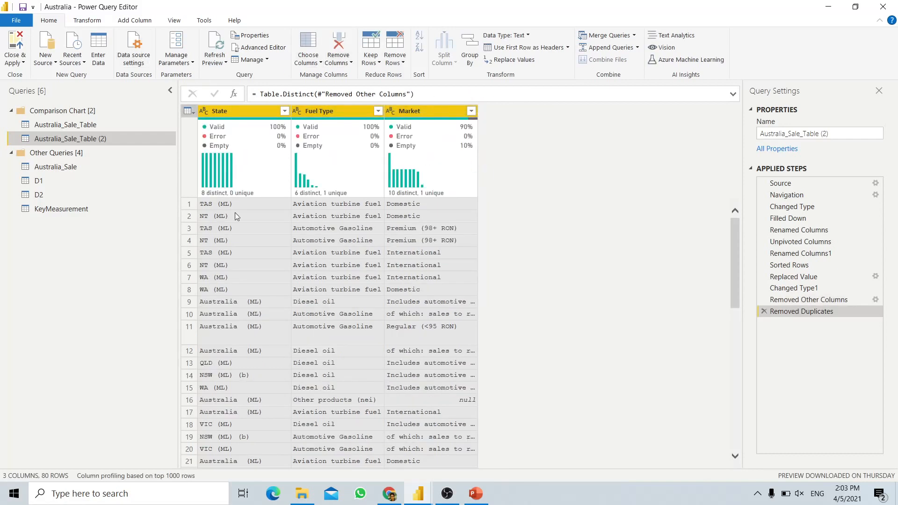
Add an index column starting from 0 to the duplicated query and rename the column "selection id".
left_click(135, 20)
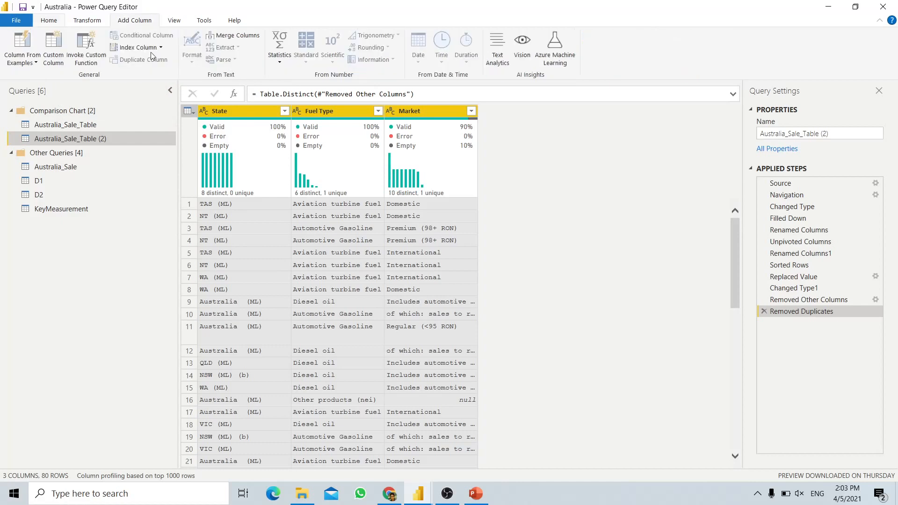
left_click(134, 47)
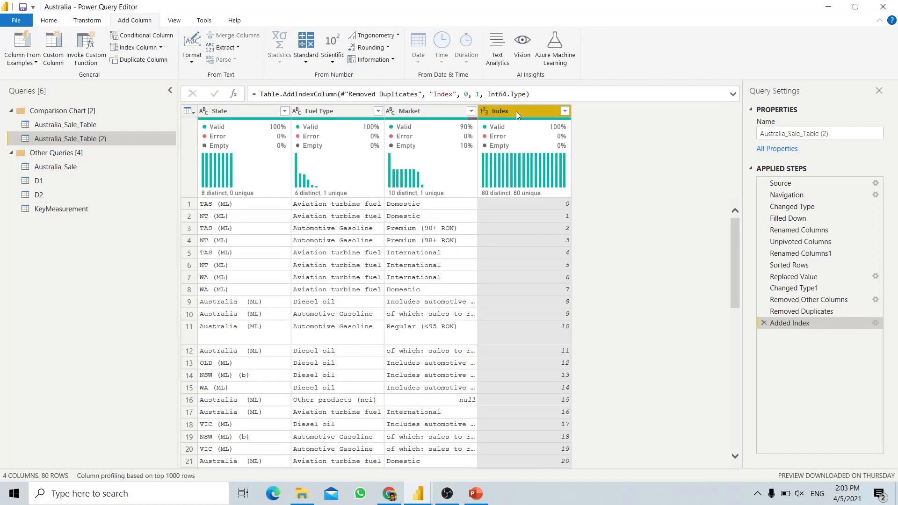
double_click(515, 111)
type("selection id")
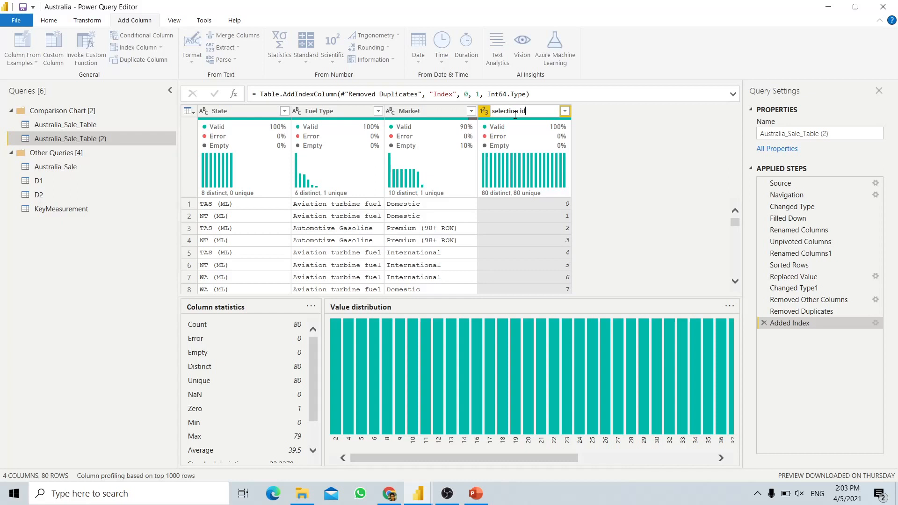
key("Return")
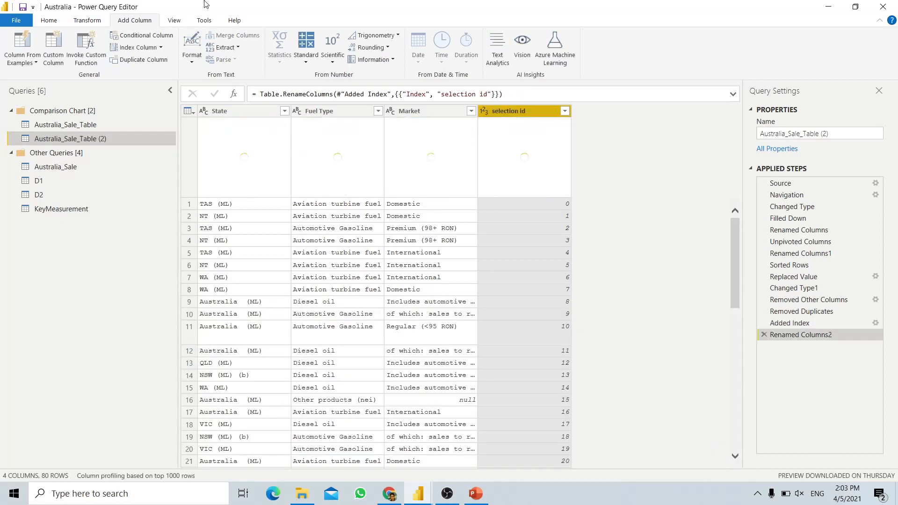
Rename the Australia_Sale_Table (2) query as S1.
double_click(89, 138)
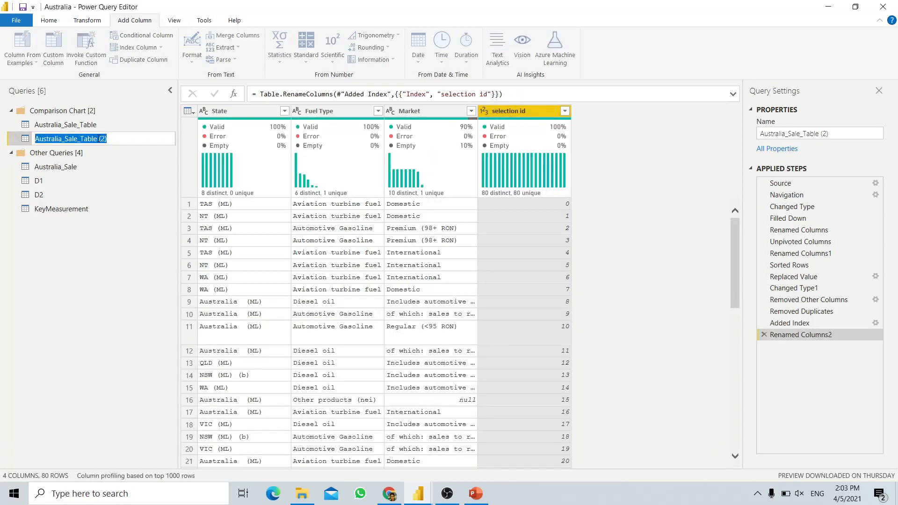
type("S1")
key("Return")
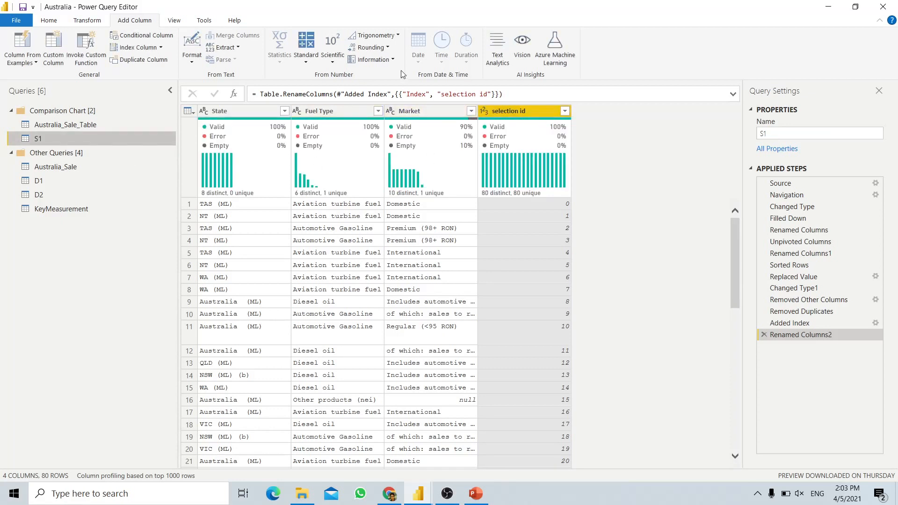
Duplicate the S1 query and name the copy S2.
right_click(64, 137)
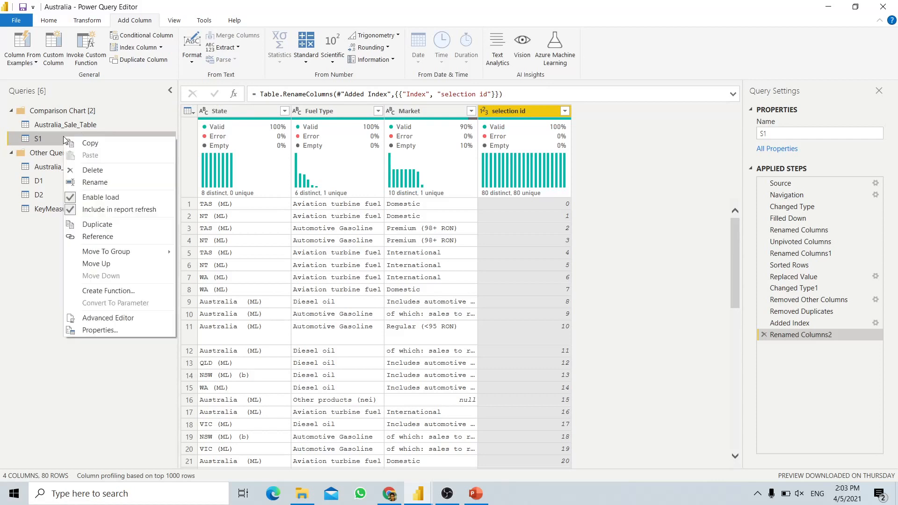
left_click(111, 231)
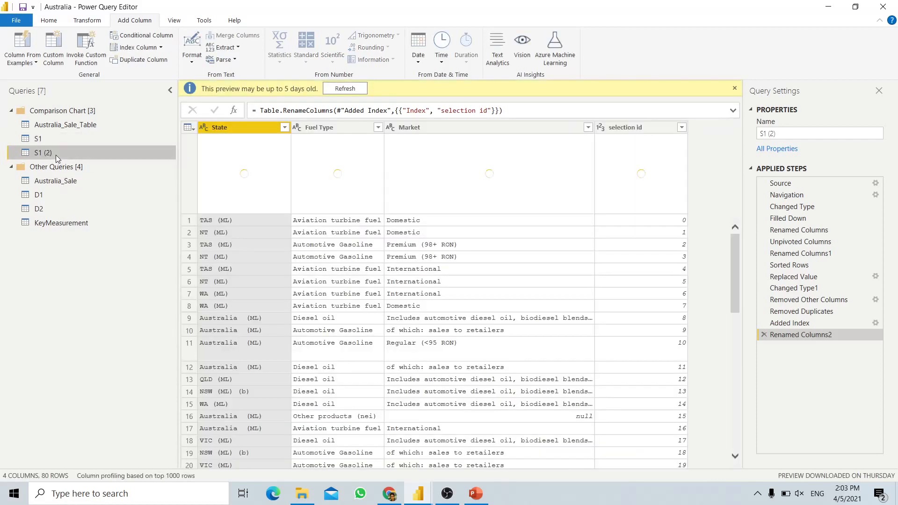
double_click(56, 155)
left_click(63, 152)
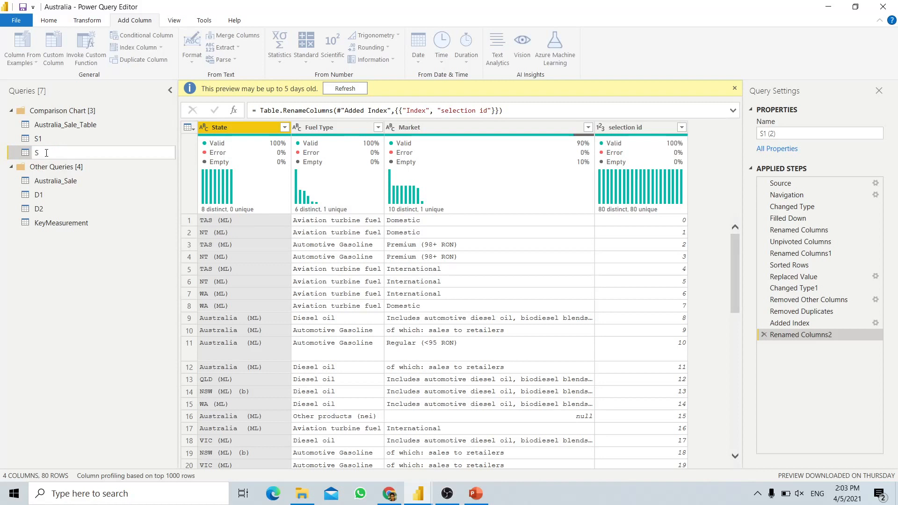
type("2")
key("Return")
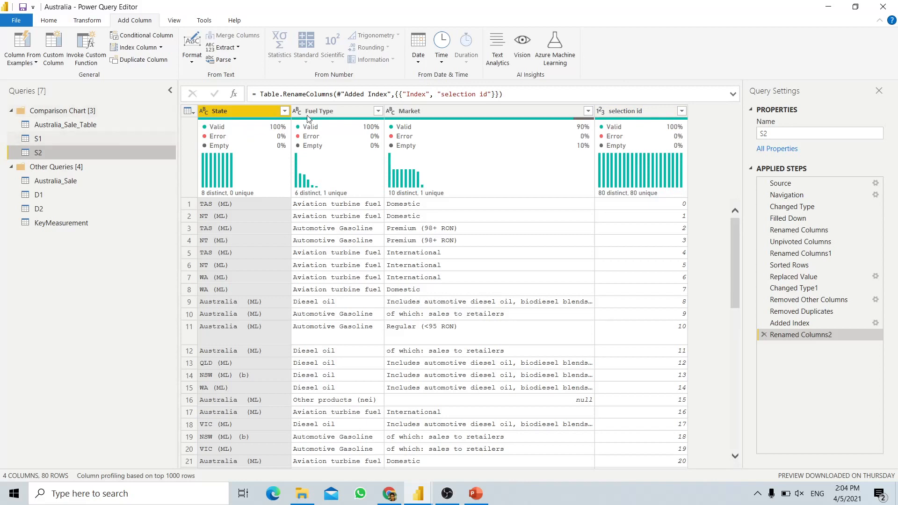
Merge S1 into the Australia_Sale_Table query with a left outer join, matching on State, Fuel Type and Market.
left_click(138, 126)
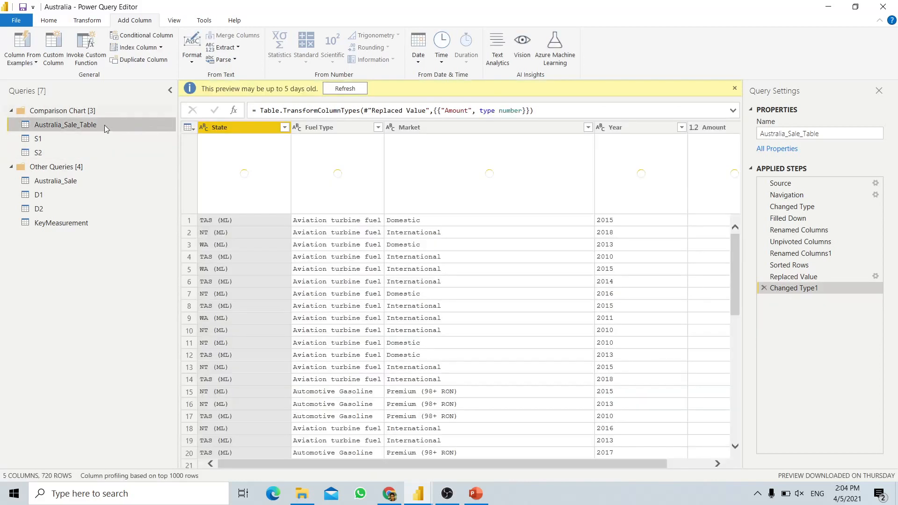
left_click(48, 20)
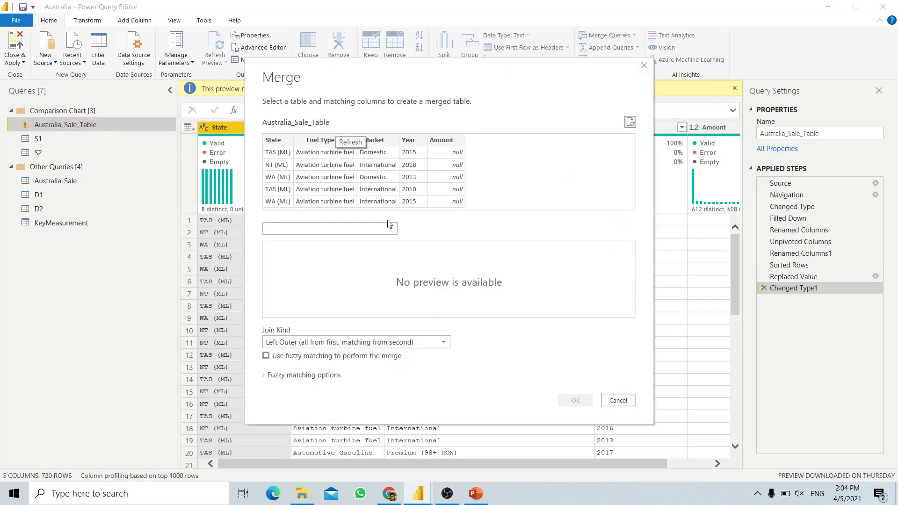
left_click(335, 227)
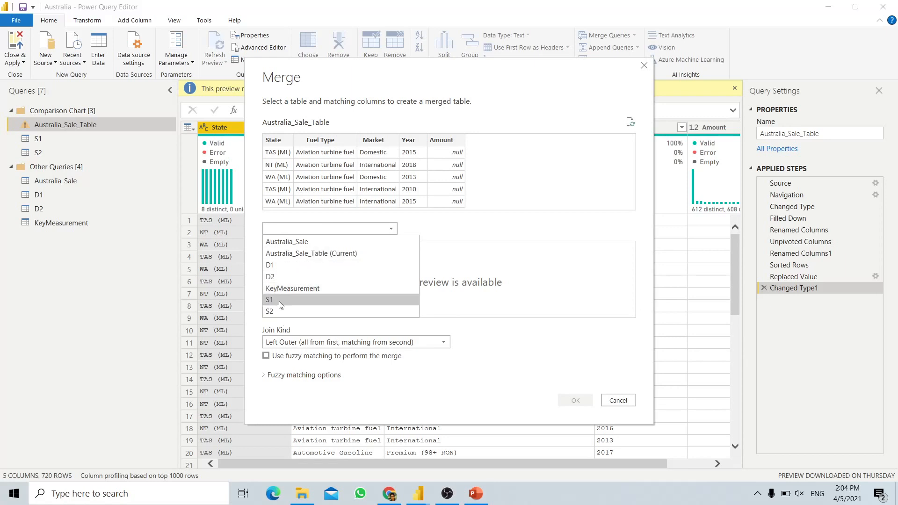
left_click(281, 300)
left_click(278, 247)
left_click(322, 247, "ctrl")
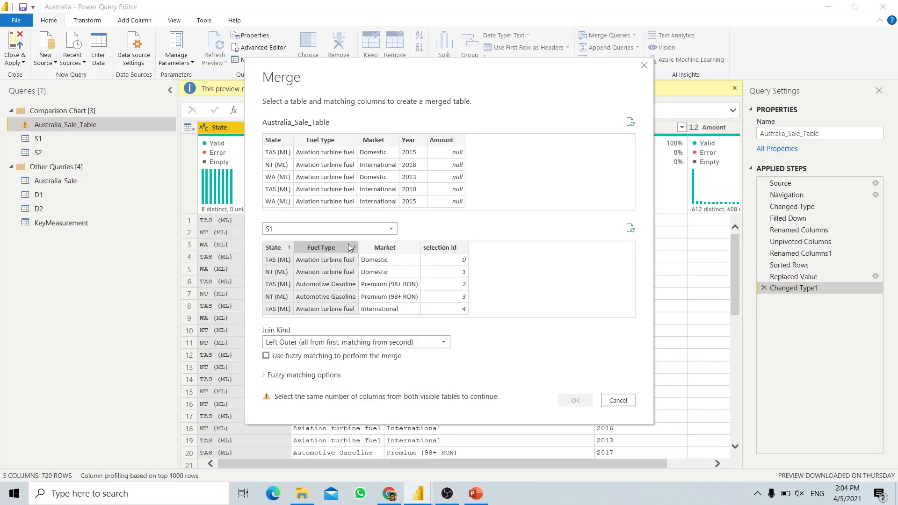
left_click(369, 247, "ctrl")
left_click(282, 141)
left_click(320, 140, "ctrl")
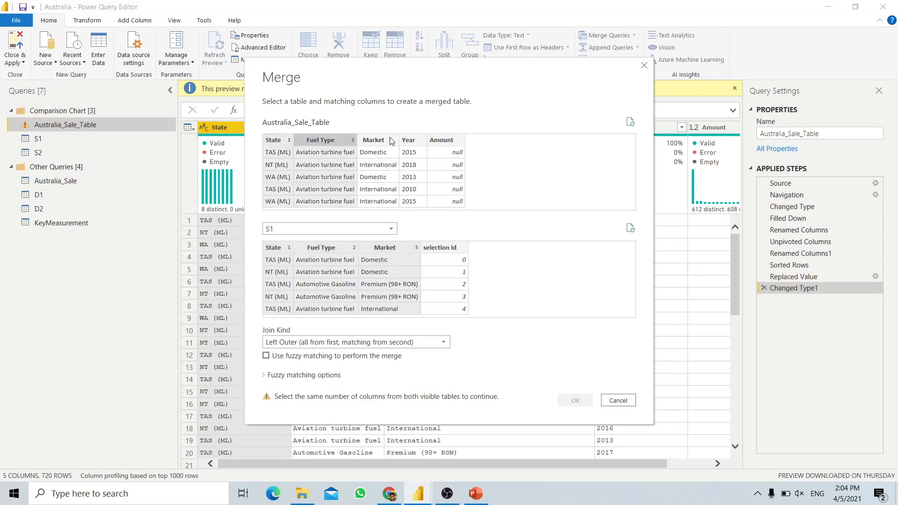
left_click(375, 140, "ctrl")
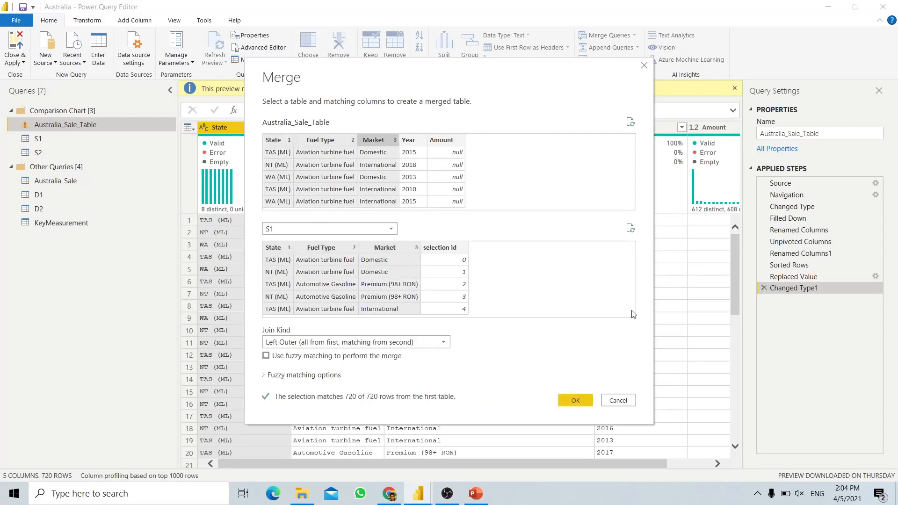
left_click(580, 400)
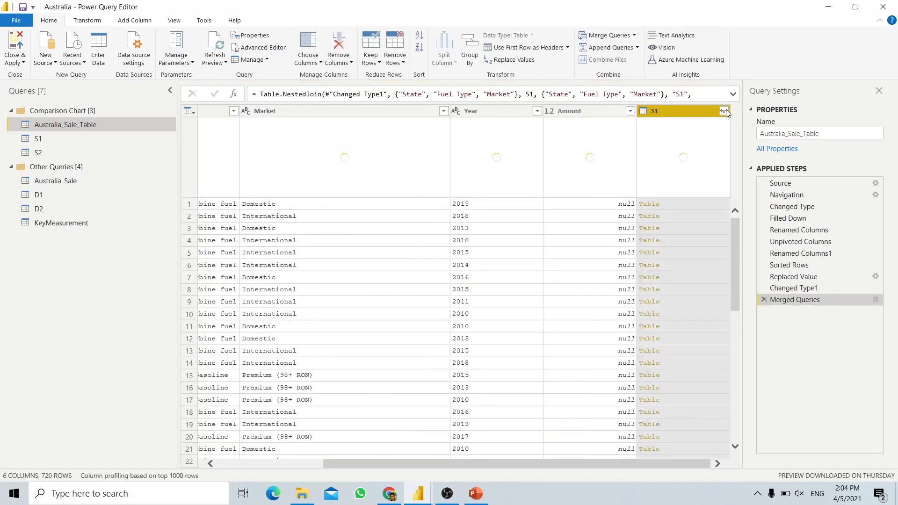
Expand the merged S1 column to only selection id without the original column name as prefix, and close and apply the query changes.
left_click(724, 111)
left_click(554, 170)
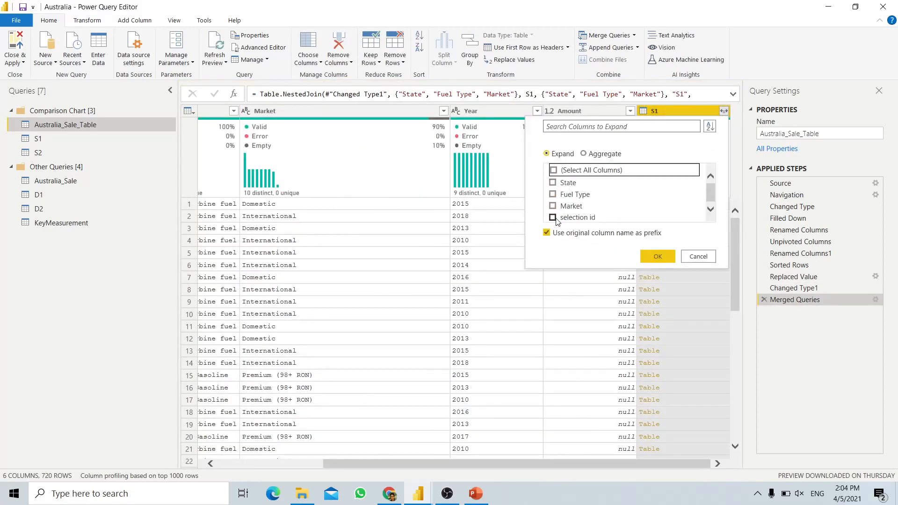
left_click(552, 217)
left_click(546, 233)
left_click(663, 259)
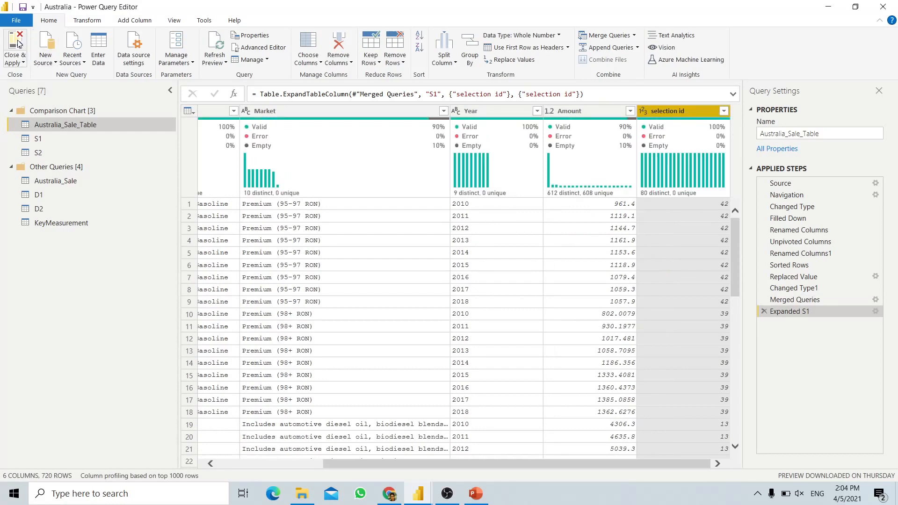
left_click(17, 41)
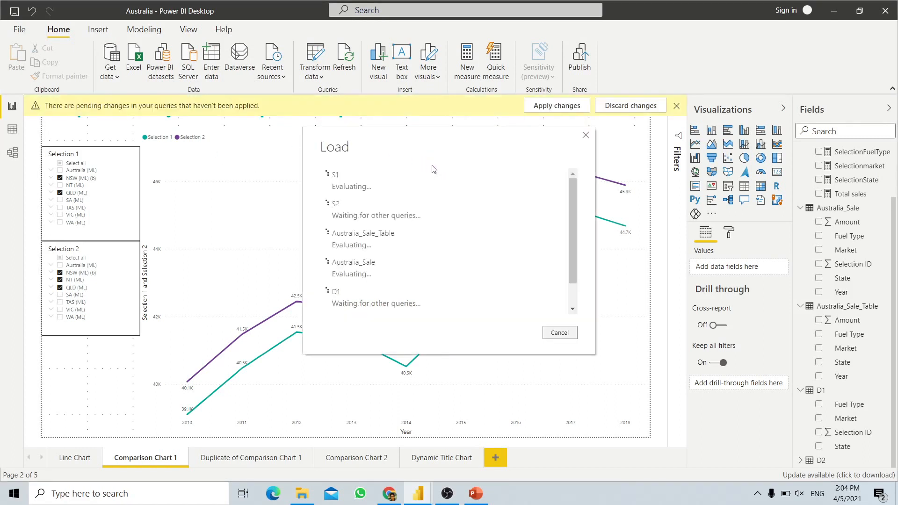
Open the Duplicate of Comparison Chart 1 page, and in the model diagram arrange S1 beside Australia_Sale_Table with S2 below it.
left_click(289, 460)
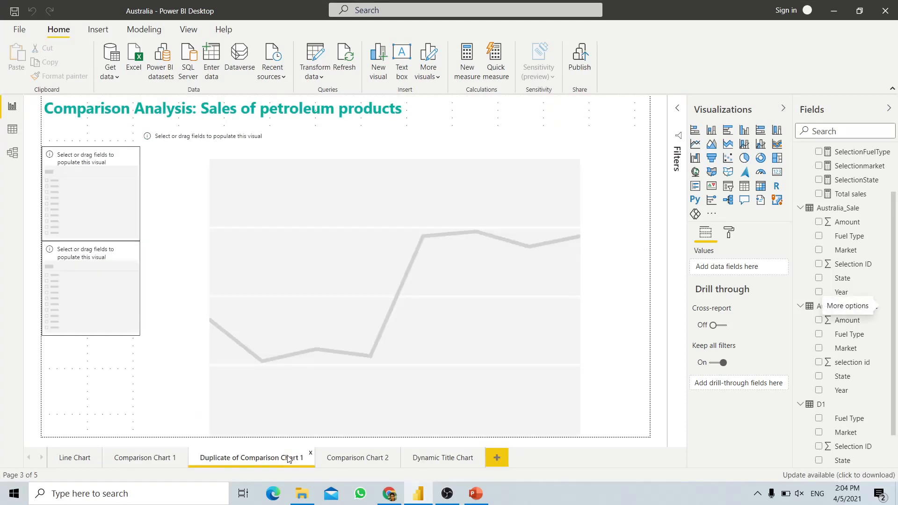
left_click(12, 153)
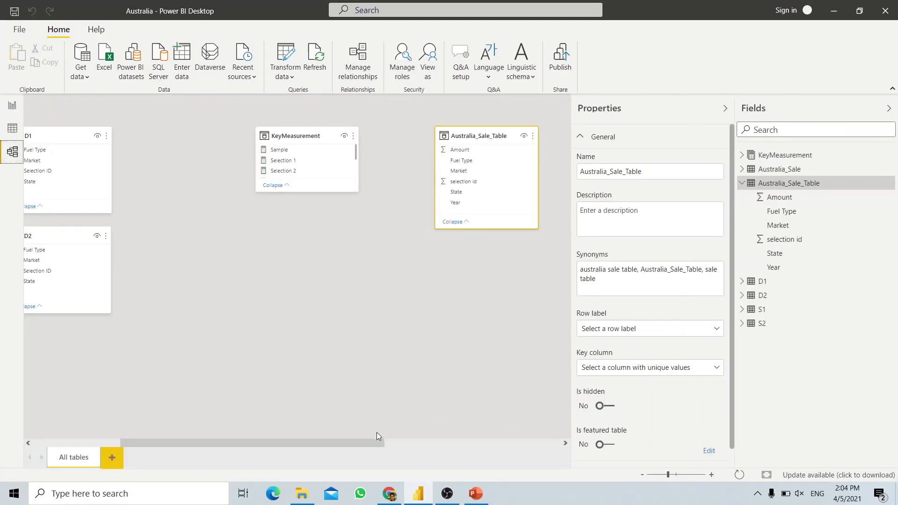
left_click_drag(369, 440, 516, 442)
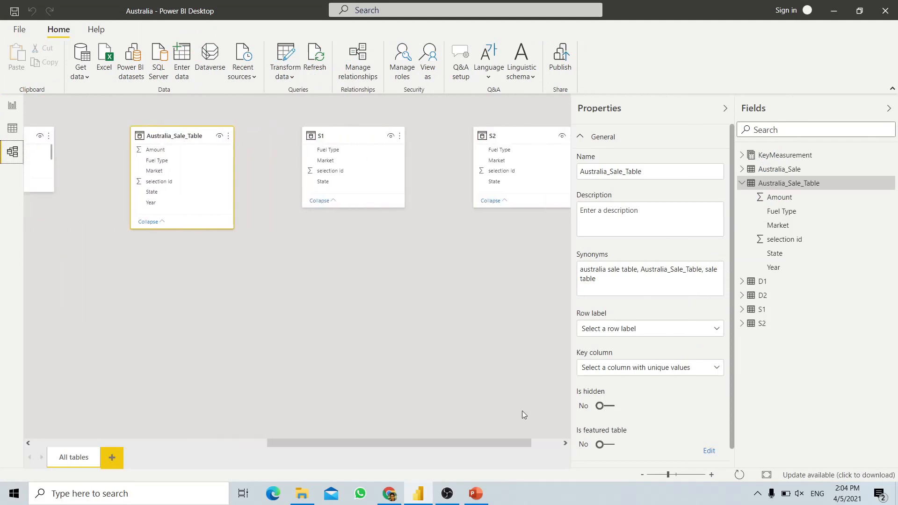
left_click_drag(521, 131, 456, 229)
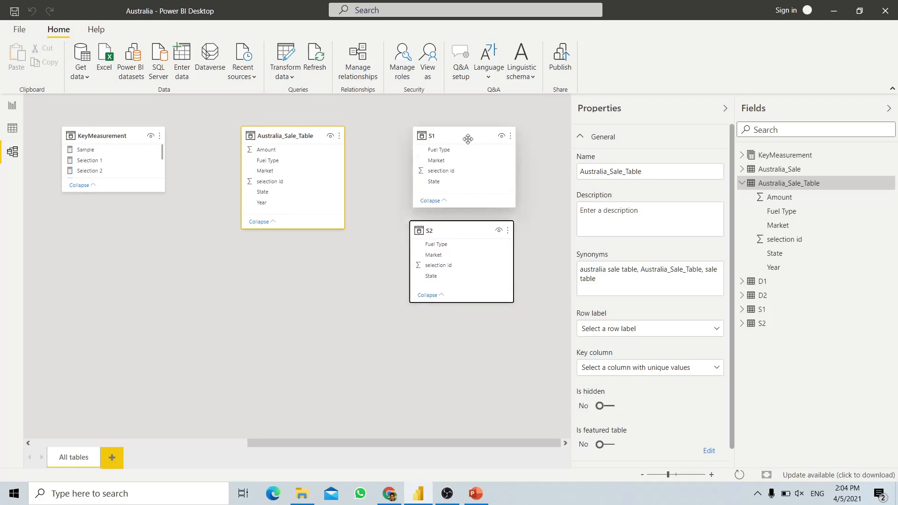
left_click_drag(467, 139, 444, 126)
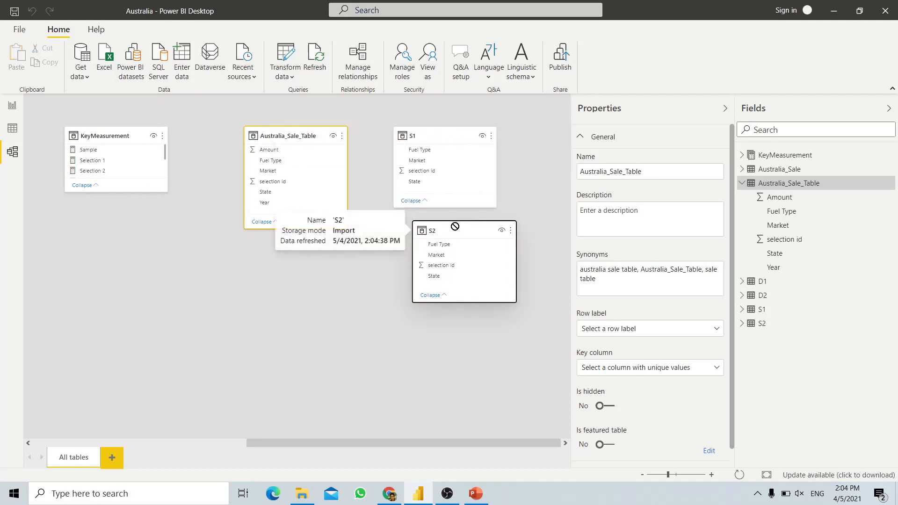
left_click_drag(455, 227, 463, 226)
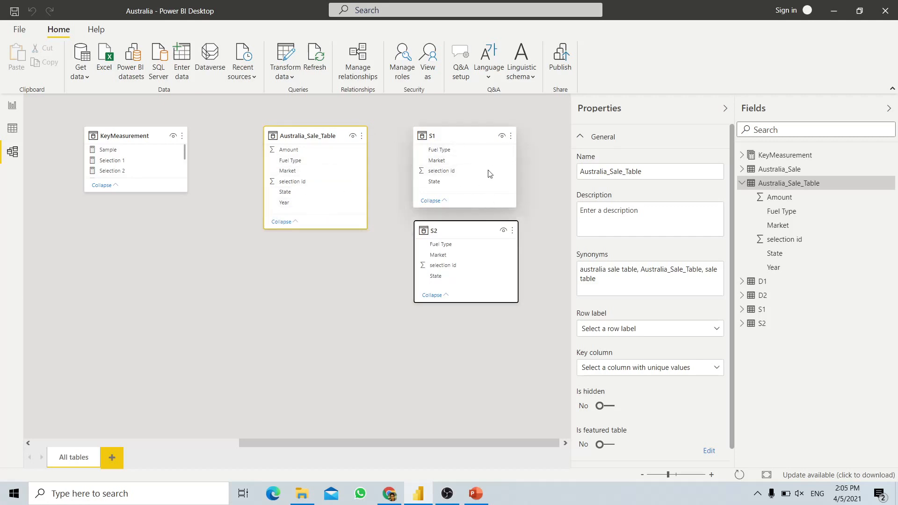
Fill the upper slicer on the report page with State, Fuel Type and Market from the S1 table.
left_click(13, 105)
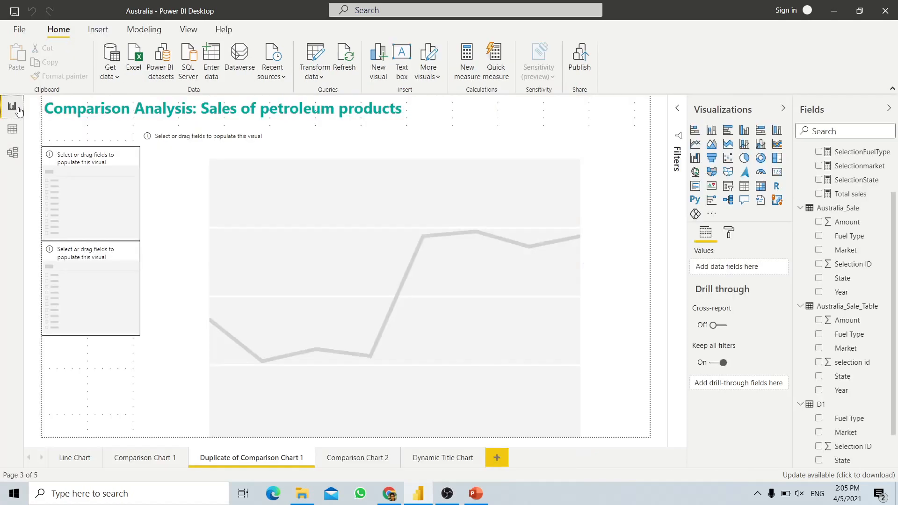
left_click(96, 157)
scroll(870, 320, "down", 3)
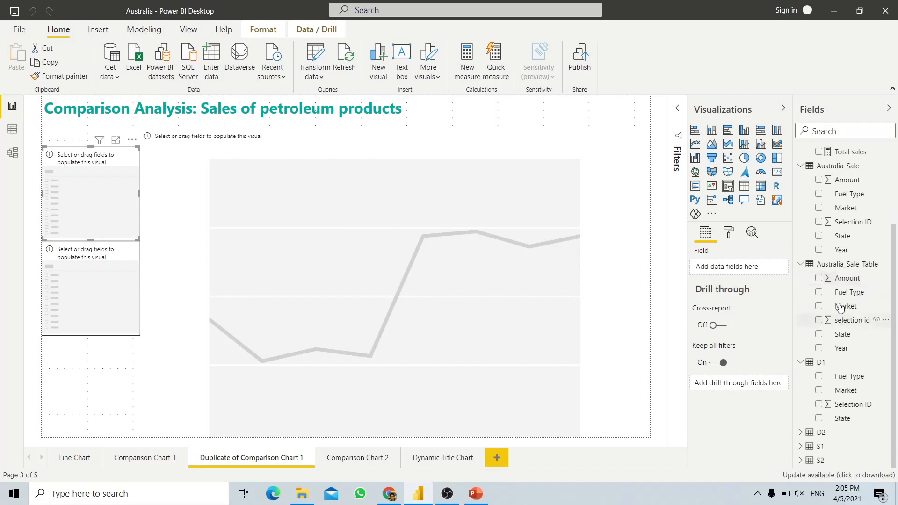
left_click(801, 446)
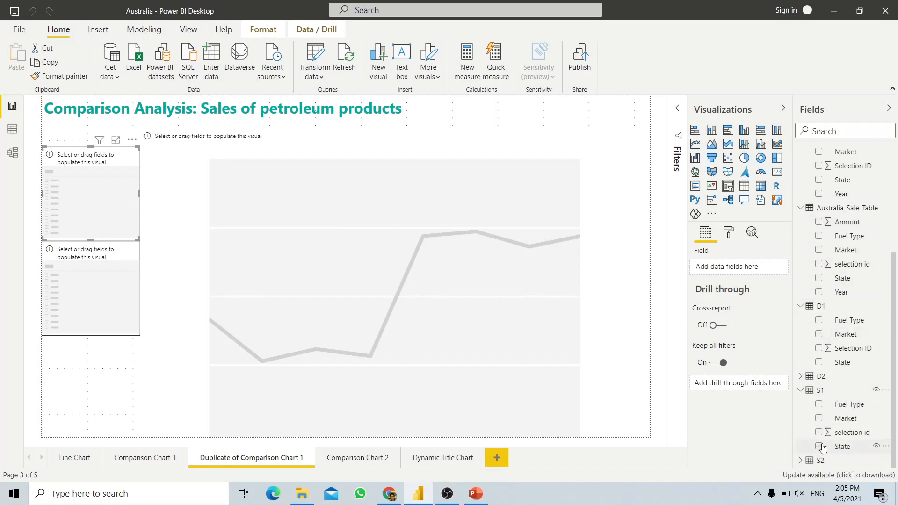
left_click(820, 446)
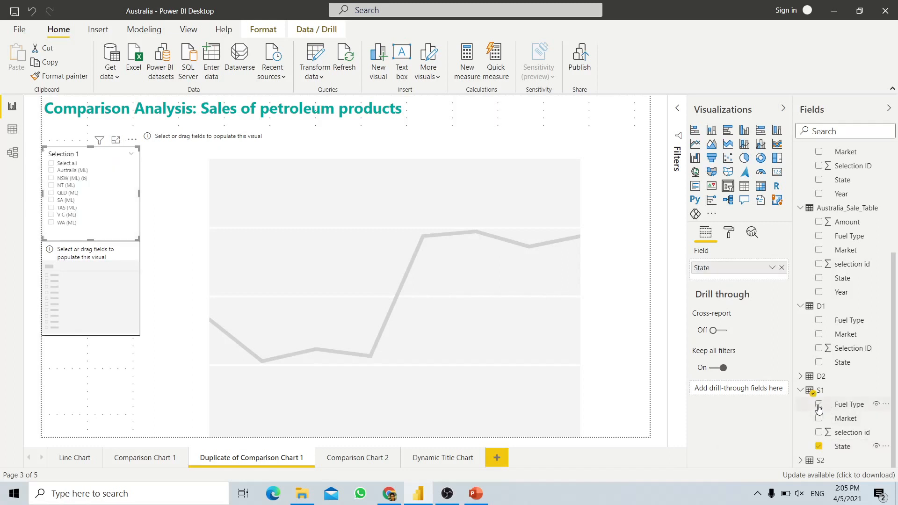
left_click(819, 418)
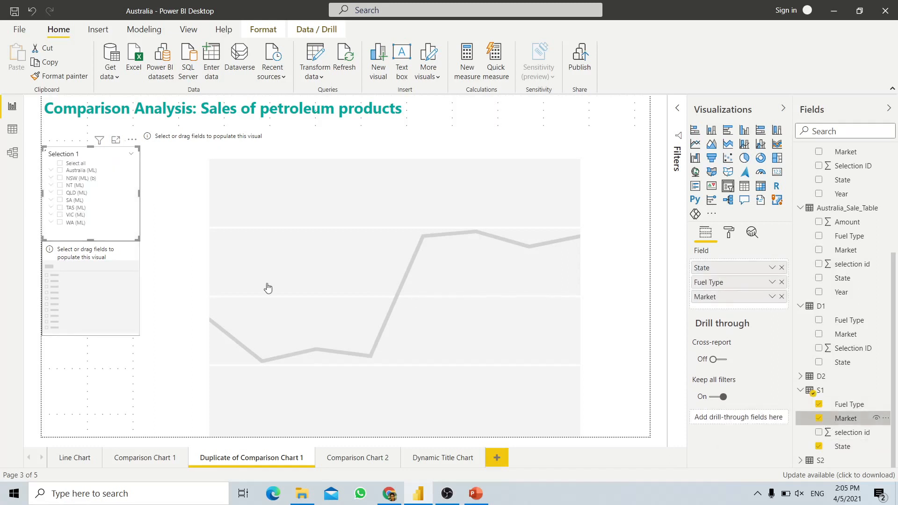
Fill the lower slicer with State, Fuel Type and Market from the S2 table.
left_click(210, 236)
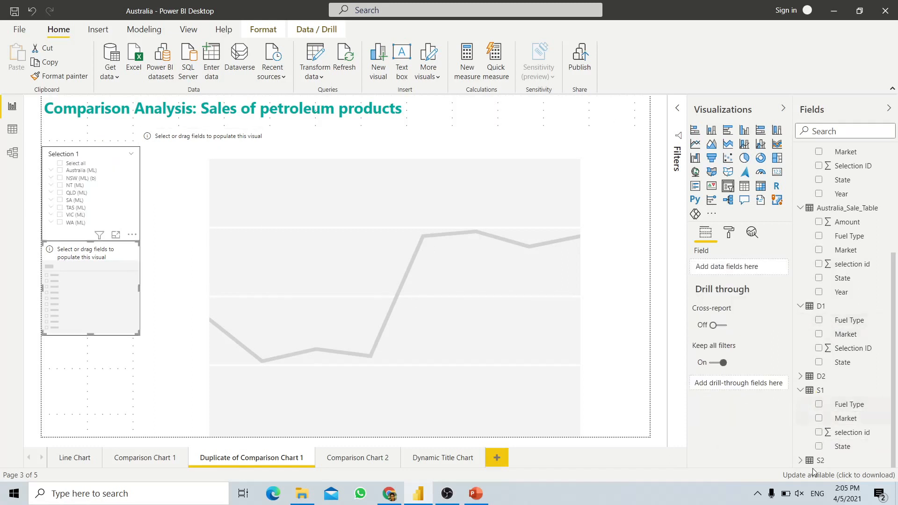
left_click(800, 460)
scroll(829, 393, "down", 1)
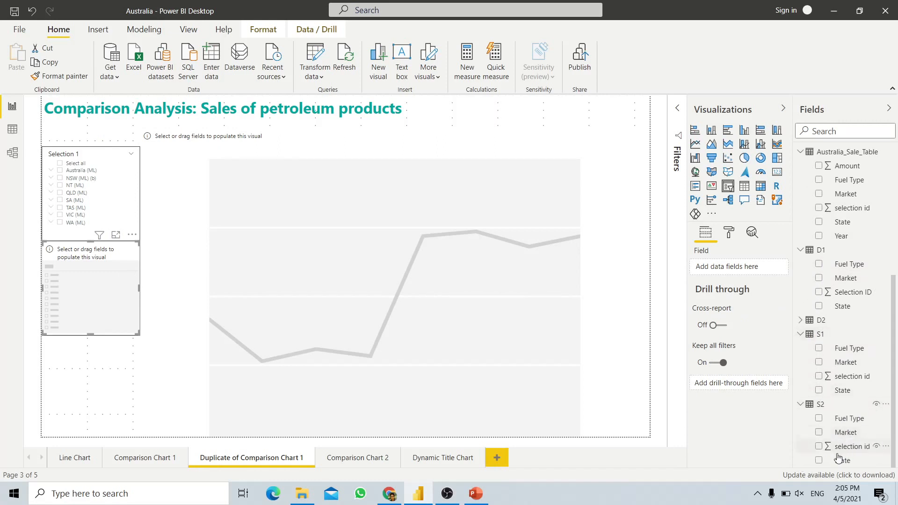
left_click(819, 460)
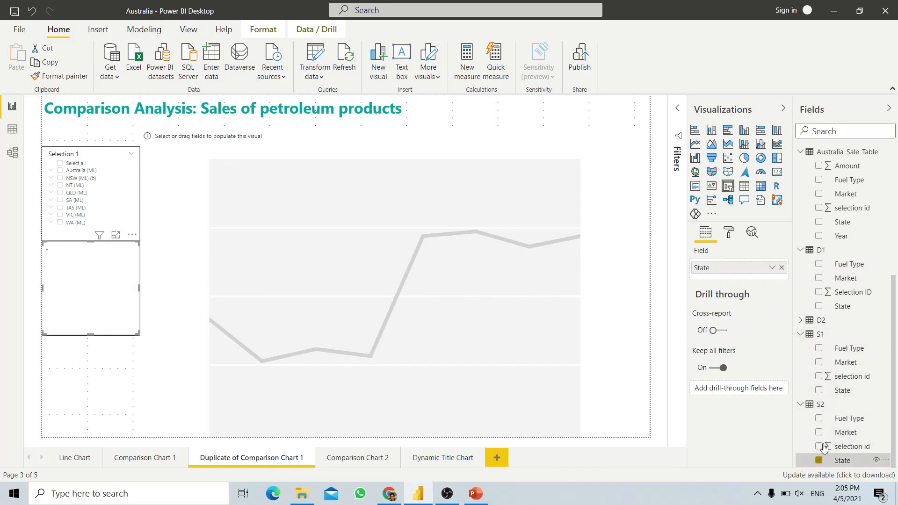
left_click(819, 418)
left_click(838, 434)
Set Year from Australia_Sale_Table as the axis of the empty line chart.
left_click(479, 230)
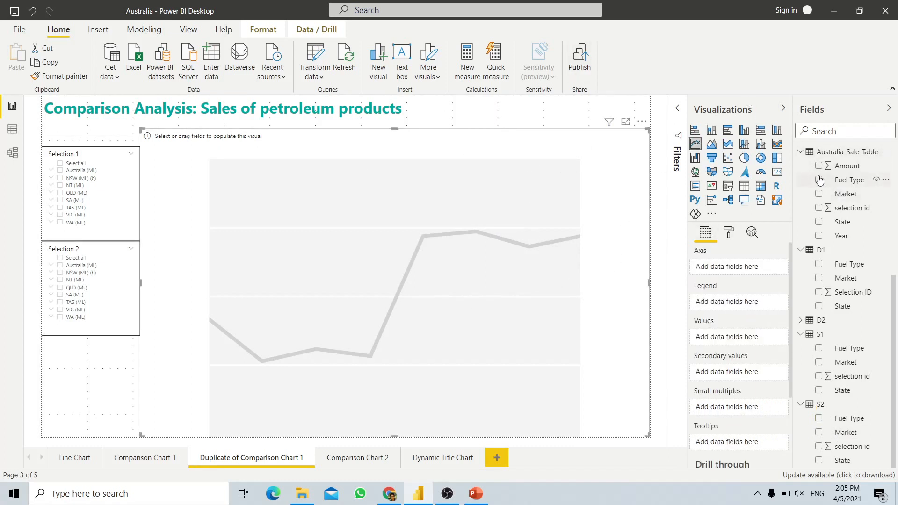
left_click_drag(842, 238, 733, 267)
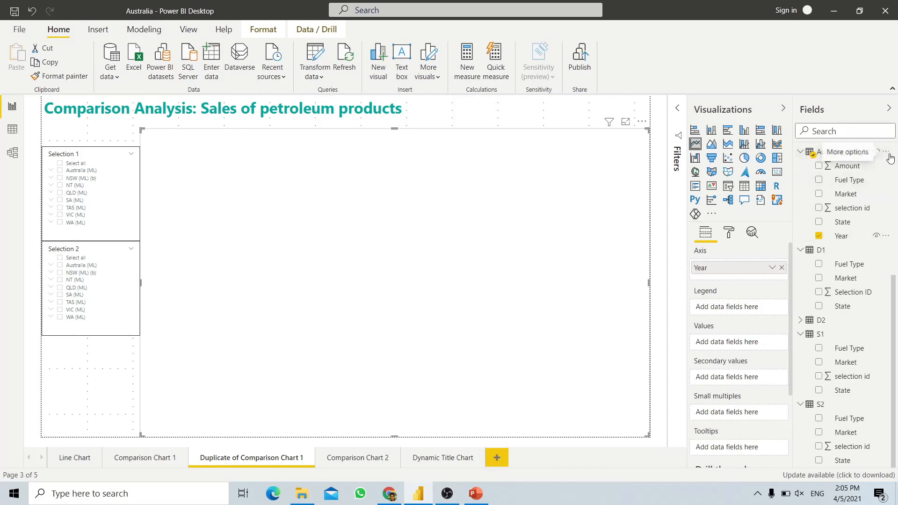
Create a new measure in Australia_Sale_Table and start its formula with the name S1.
left_click(885, 153)
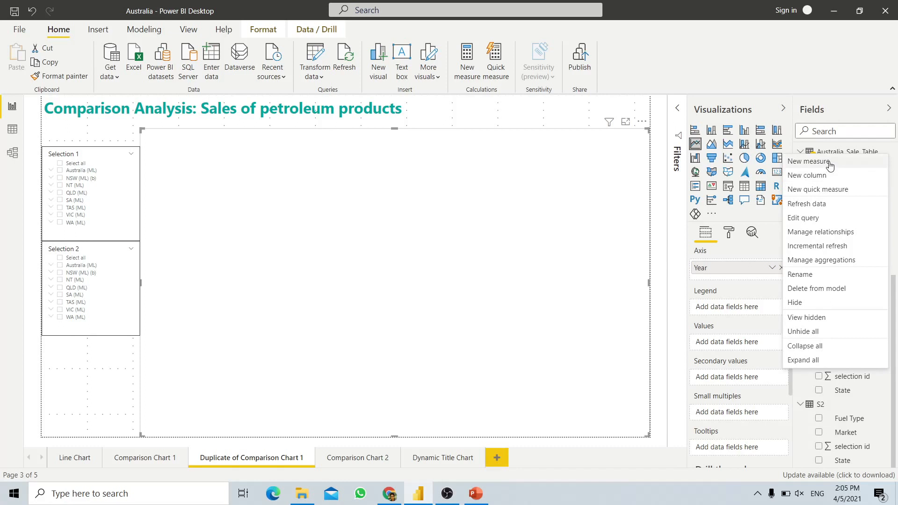
left_click(830, 166)
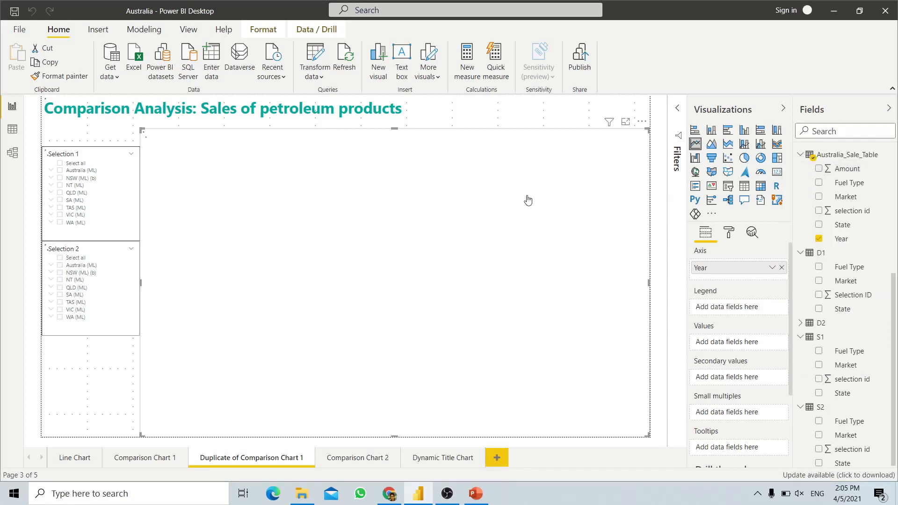
left_click(137, 105)
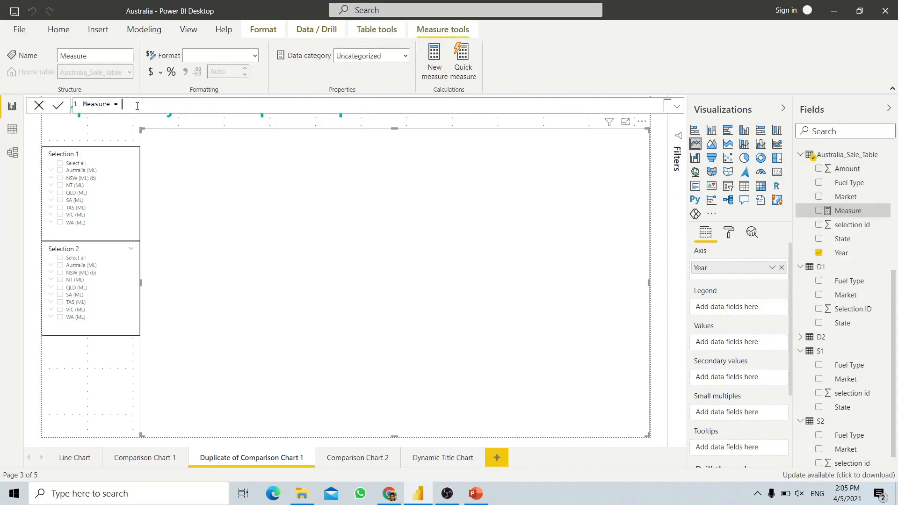
key("ctrl+a")
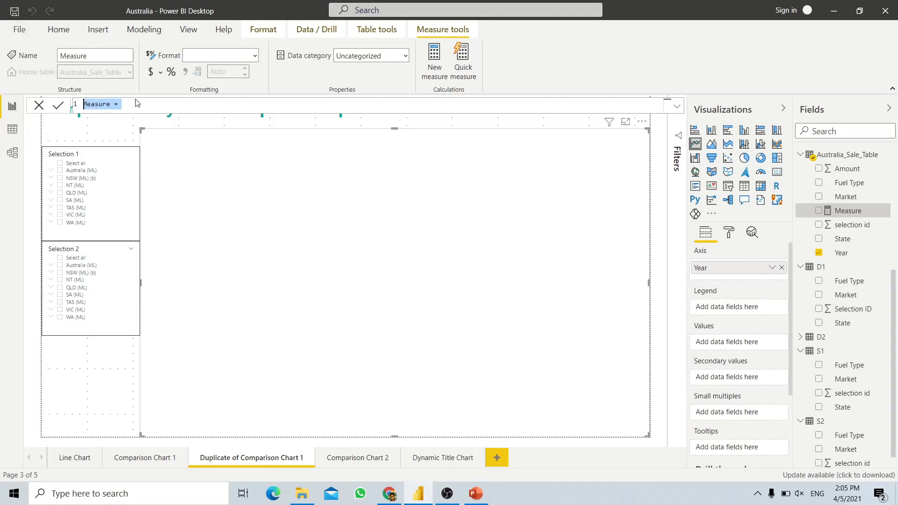
type("s")
key("shift+Return")
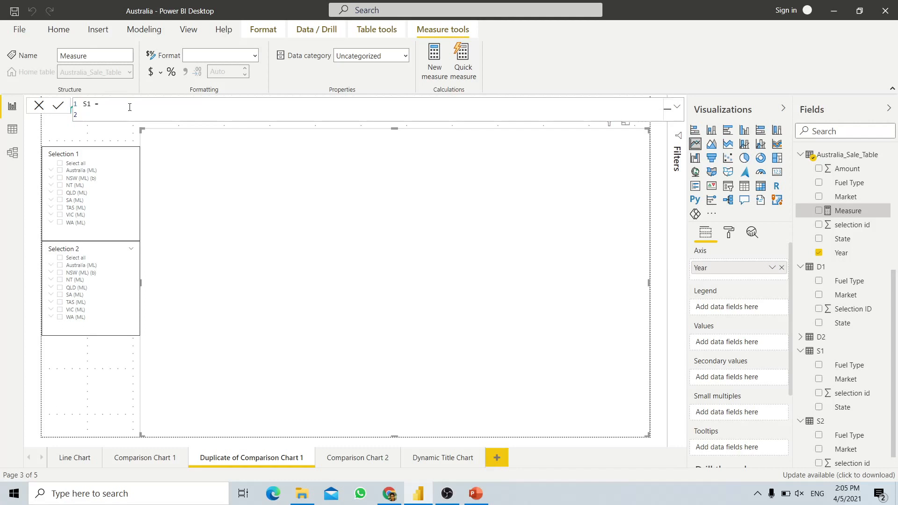
Define a variable named selection in the S1 measure as VALUES(S1[selection id]).
type("VAR selection = V")
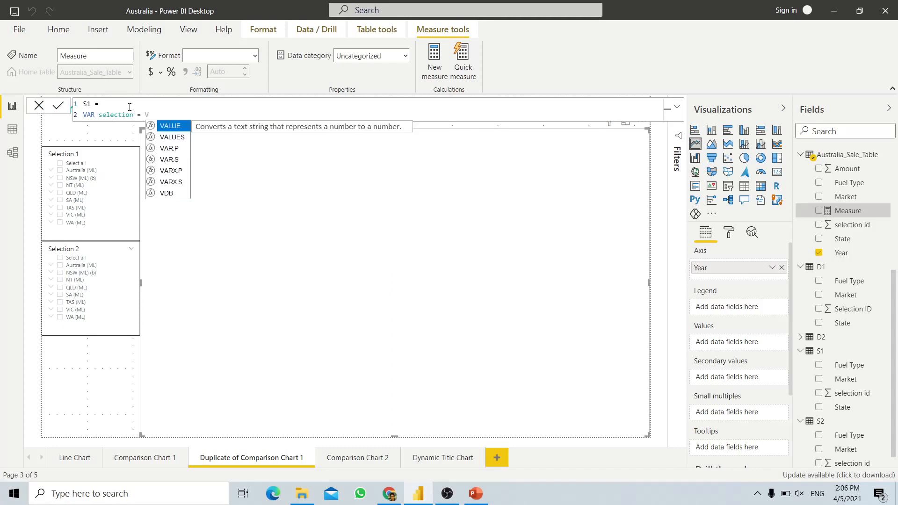
type("A")
key("Down")
key("Tab")
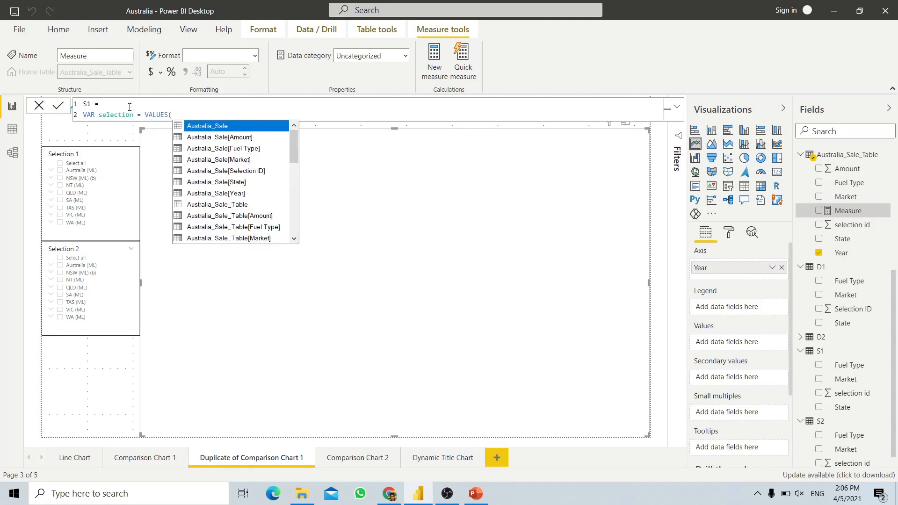
type("A")
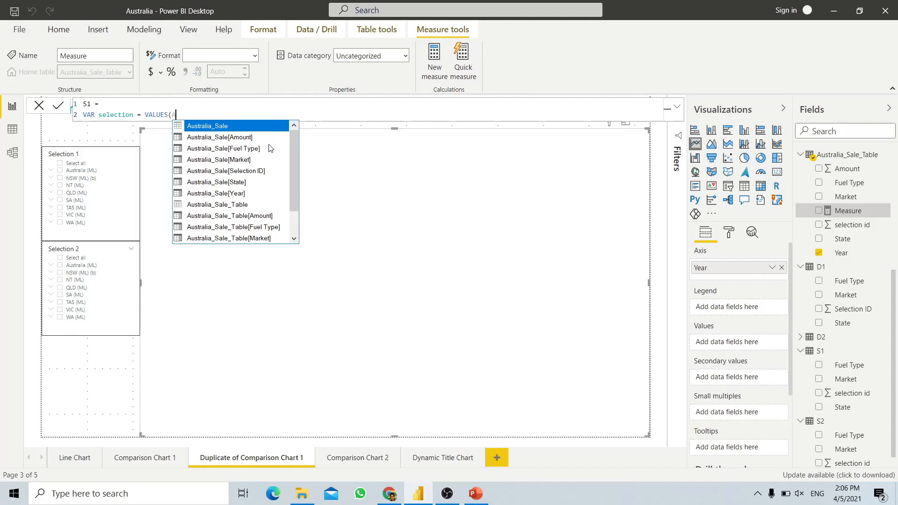
key("BackSpace")
type("S")
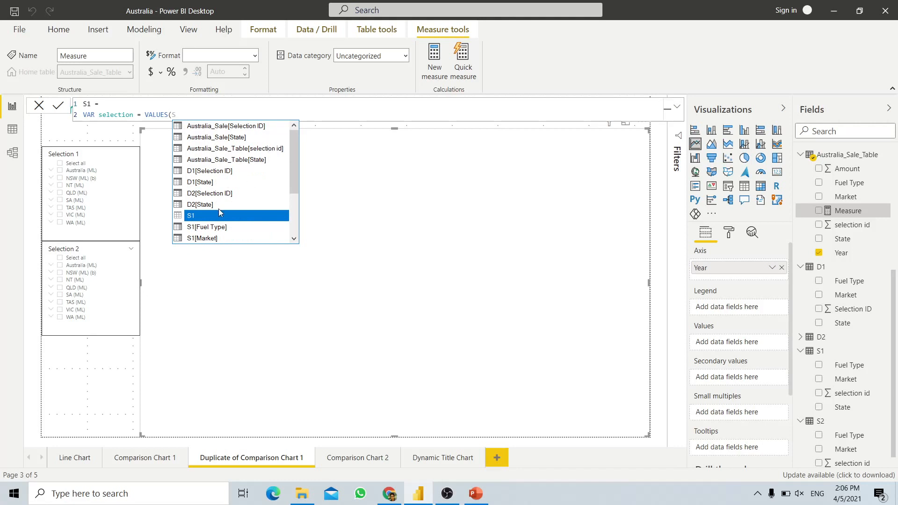
scroll(230, 225, "down", 2)
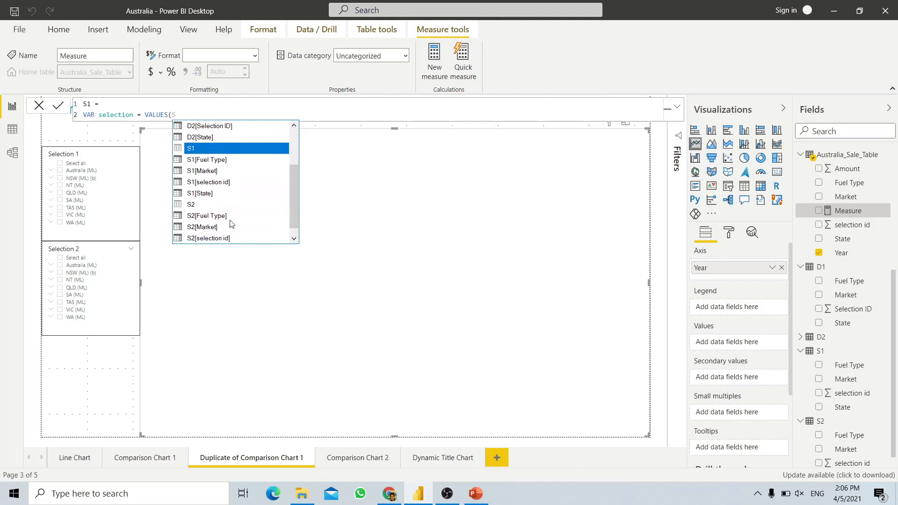
left_click(204, 185)
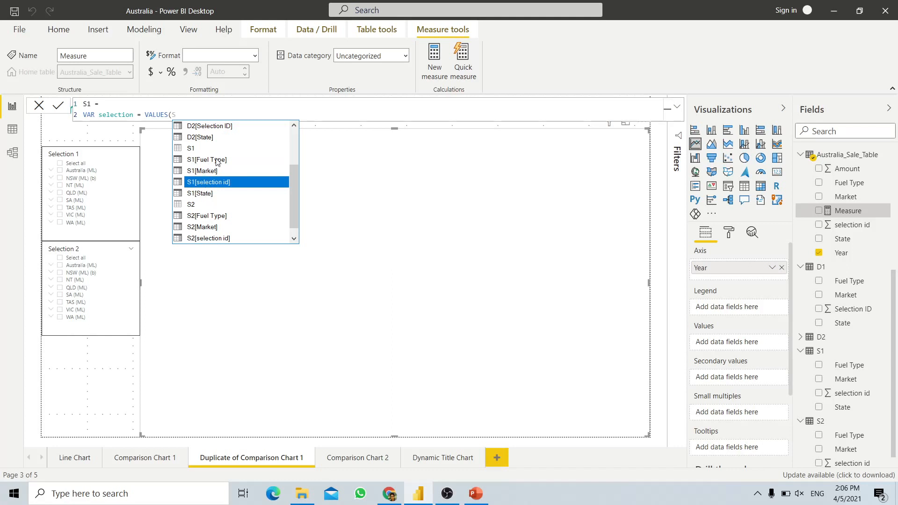
left_click(210, 184)
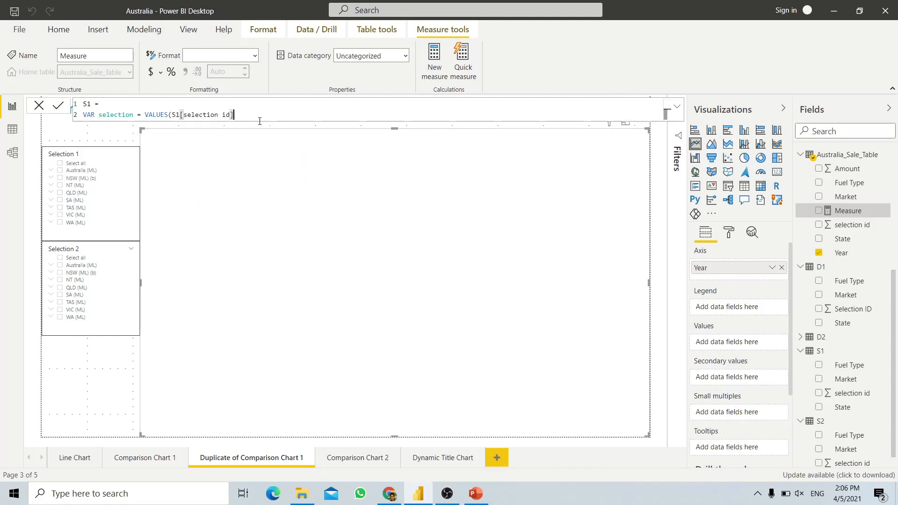
type(")")
key("shift+Return")
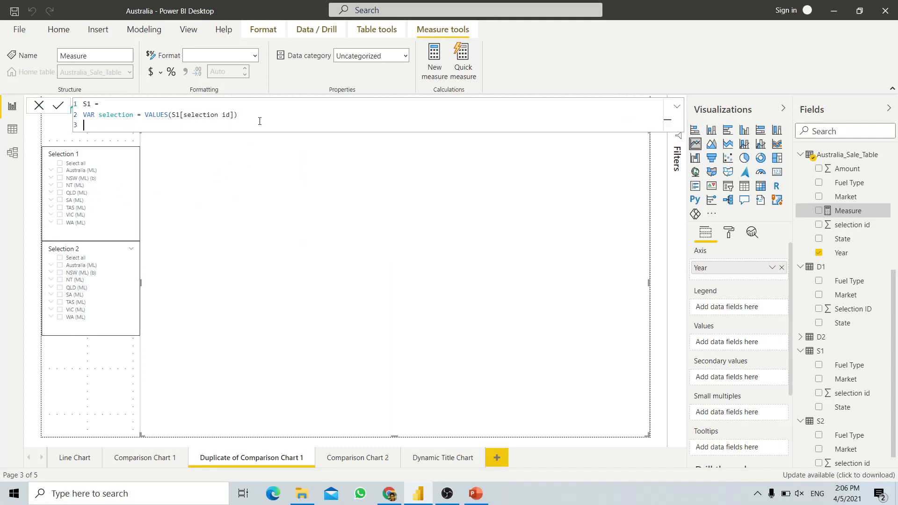
Add a Return line to the S1 measure that starts CALCULATE with sum(Australia_Sale_Table[Amount]) as its expression.
type("Return")
key("shift+Return")
type("C")
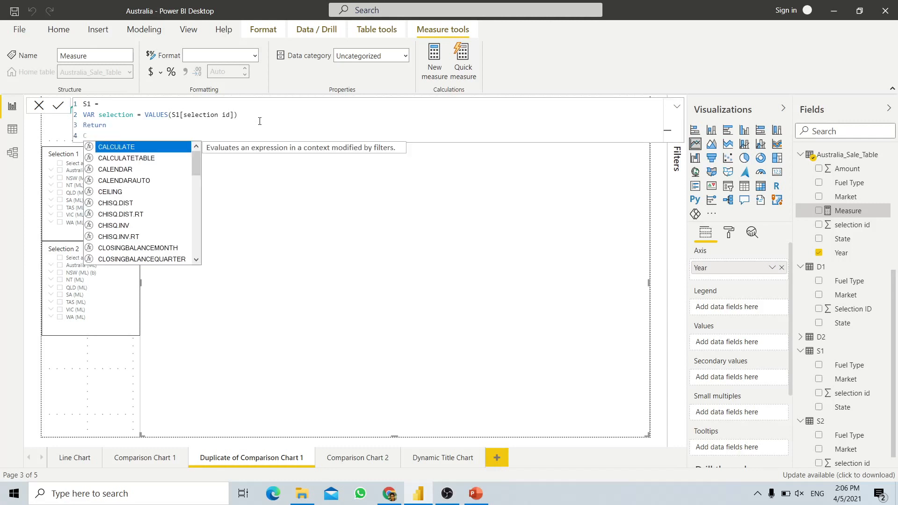
type("ALCULATE(")
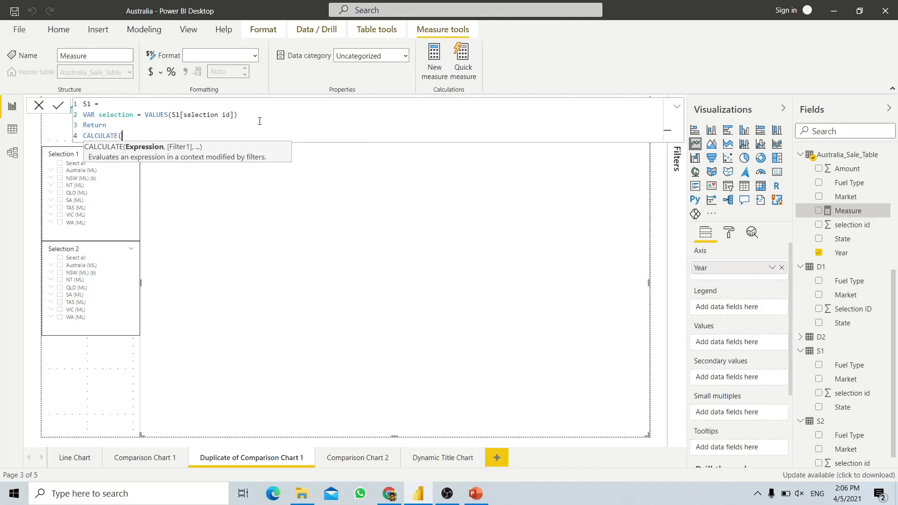
type("sum(A")
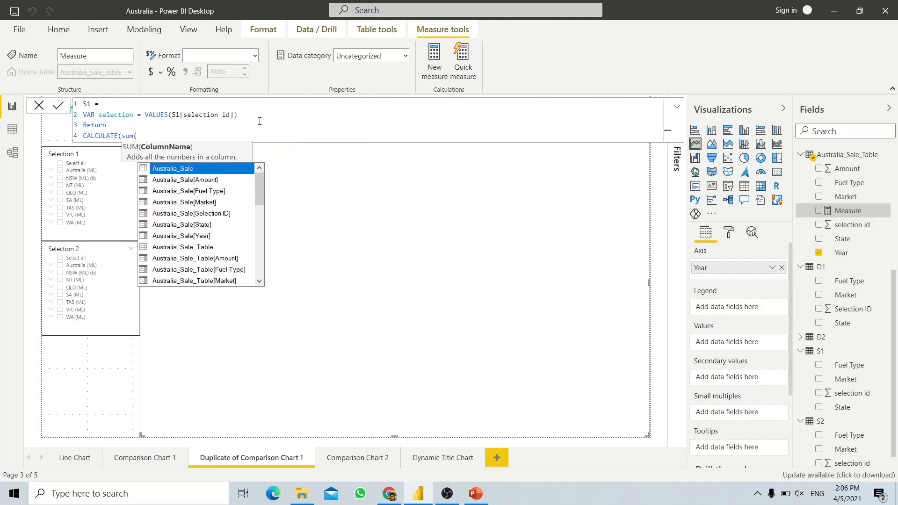
left_click(212, 260)
type("A")
left_click(213, 258)
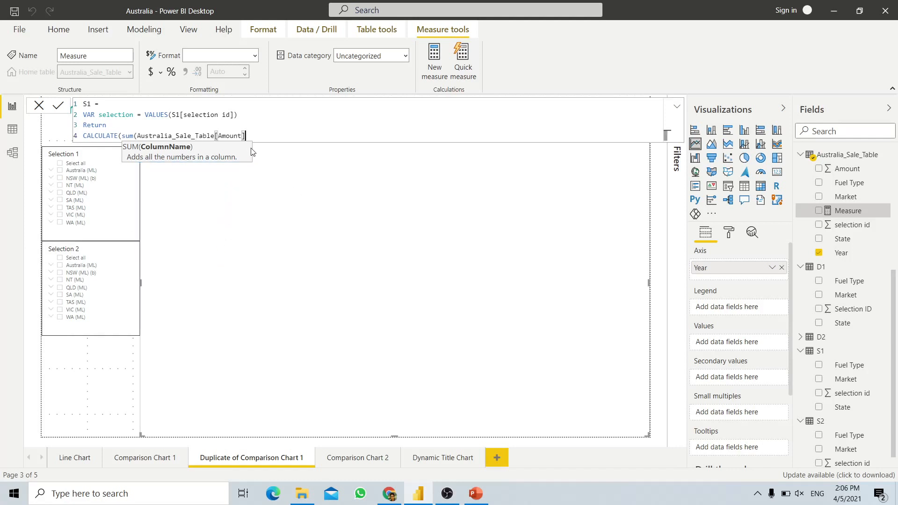
type("),")
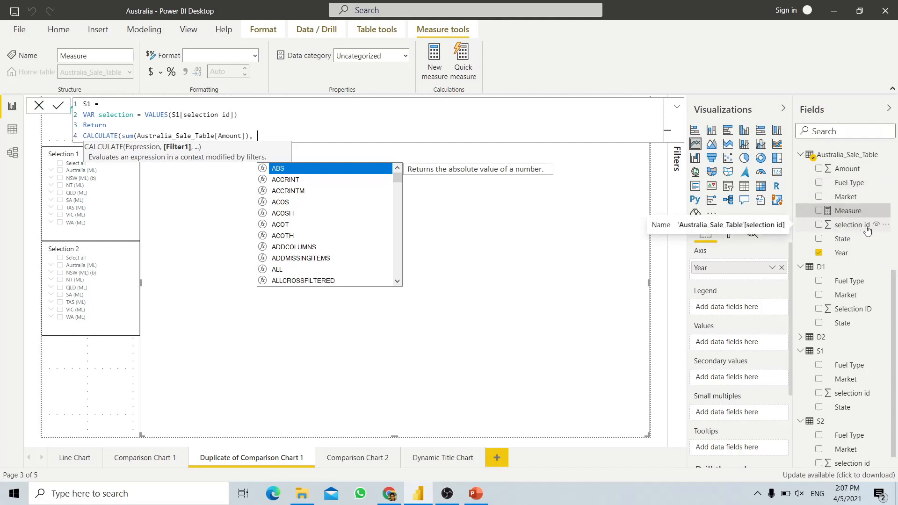
Complete the CALCULATE filter with Australia_Sale_Table[selection id] IN selection and close the function.
type("A")
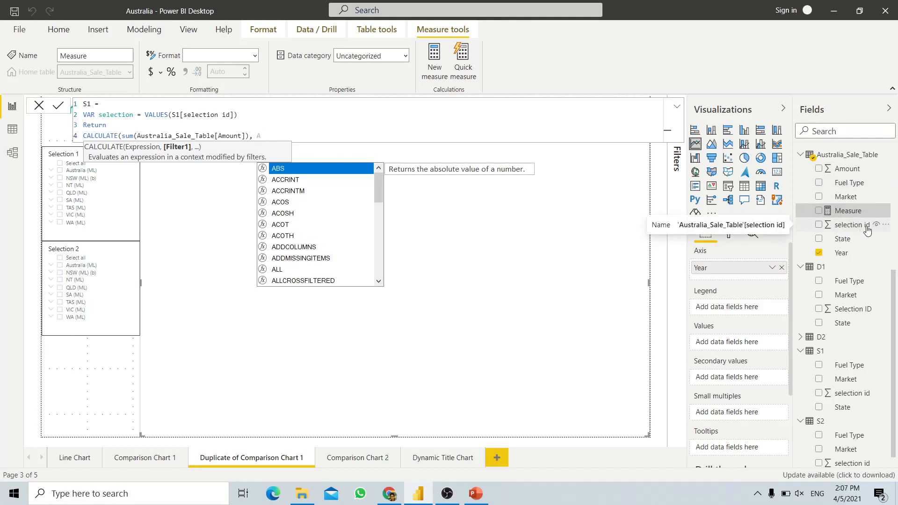
type("us")
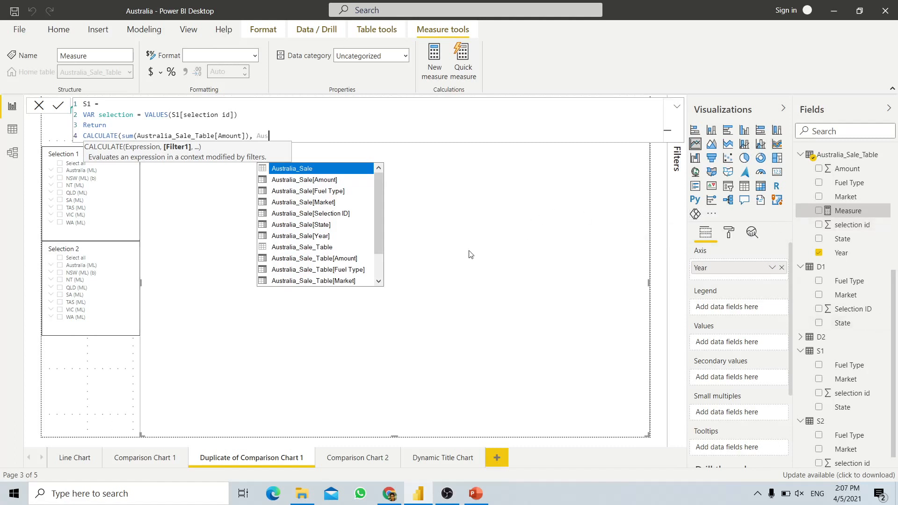
scroll(344, 252, "down", 1)
double_click(327, 258)
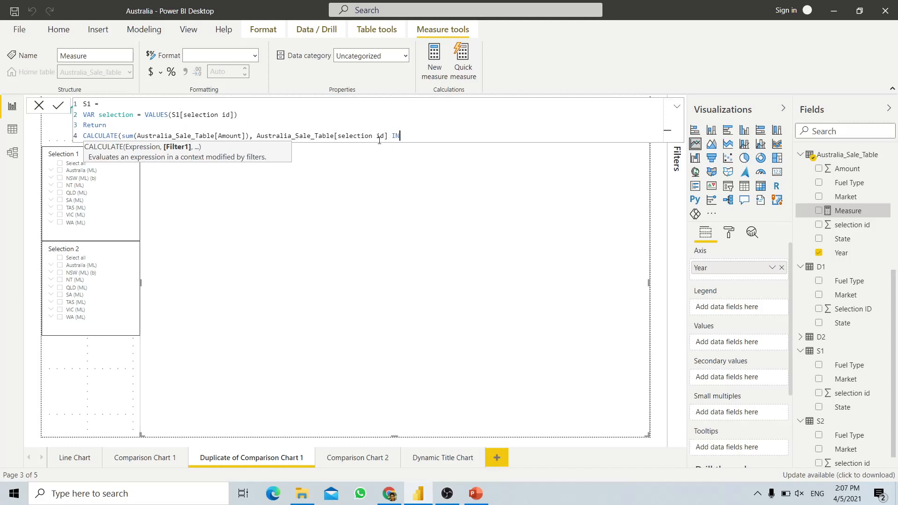
type("sele")
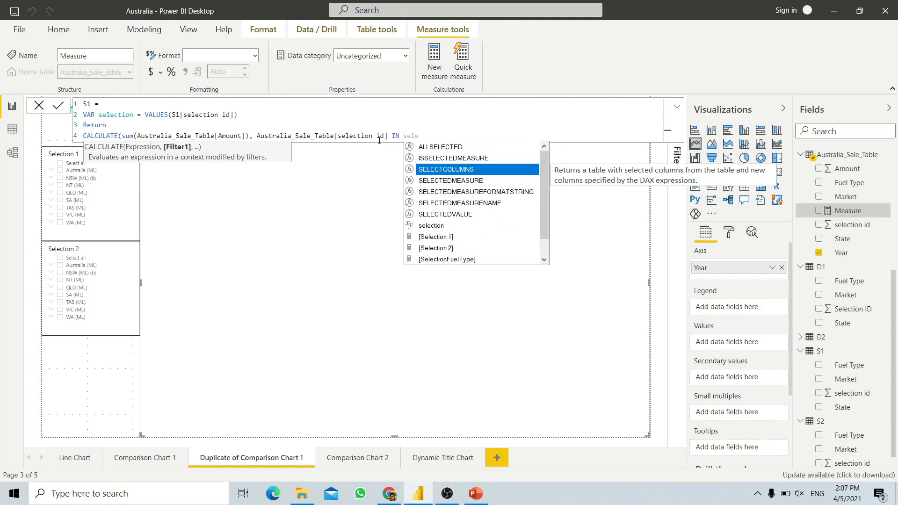
left_click(439, 225)
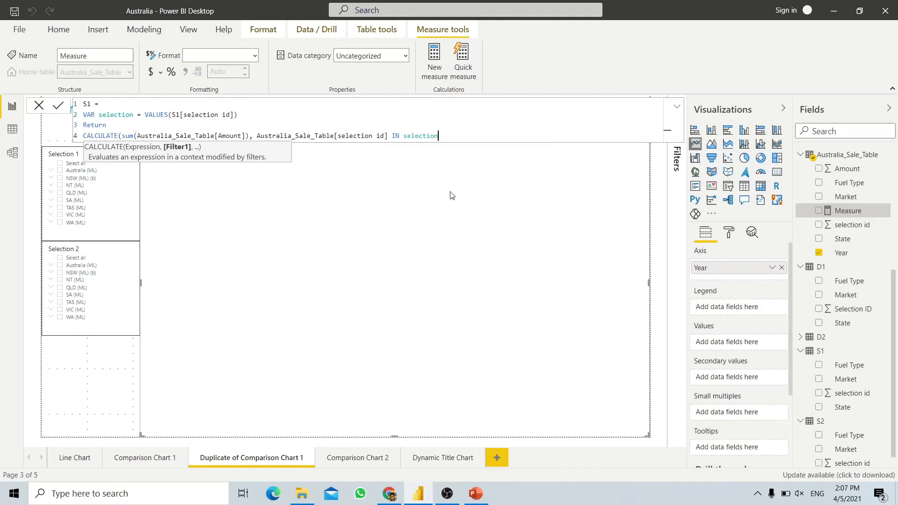
type(")")
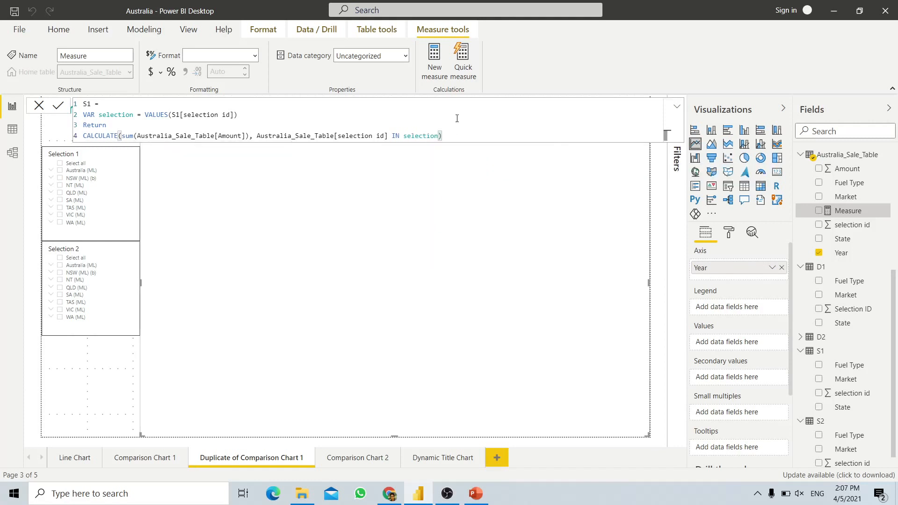
Copy the entire S1 measure formula and commit the measure.
left_click_drag(451, 137, 56, 104)
key("ctrl+c")
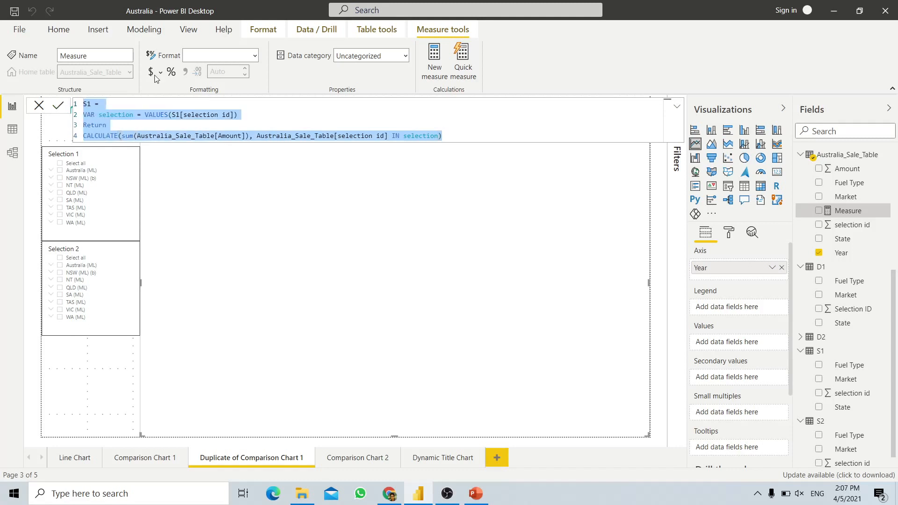
left_click(842, 118)
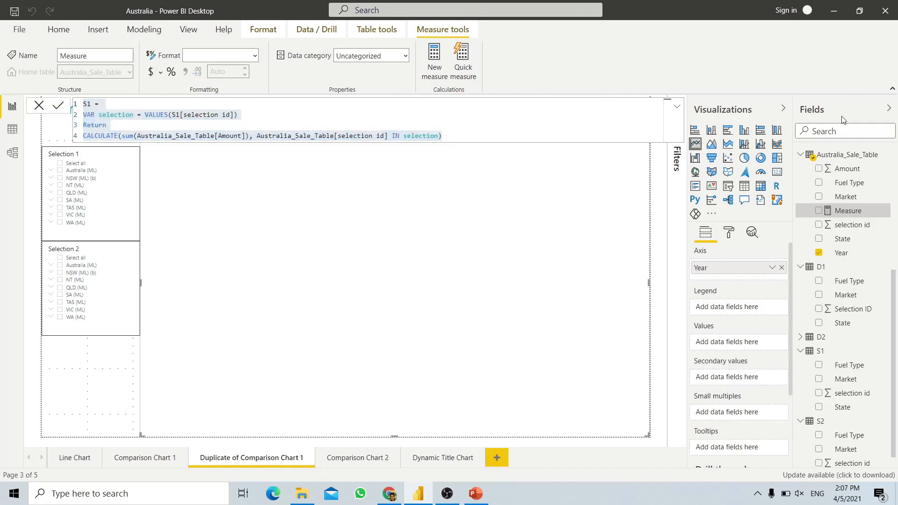
left_click(439, 136)
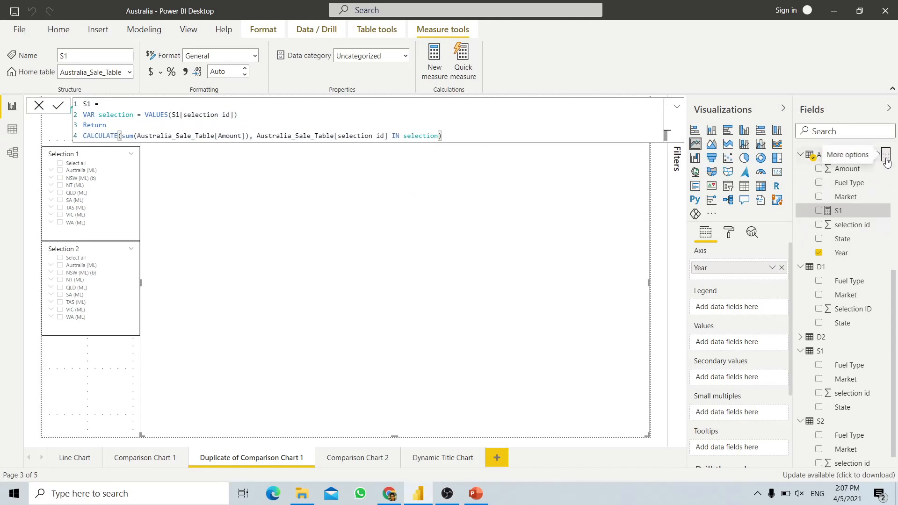
Create a second measure in Australia_Sale_Table from the copied formula, named S2 and using VALUES(S2[selection id]), and commit it.
left_click(886, 155)
left_click(818, 161)
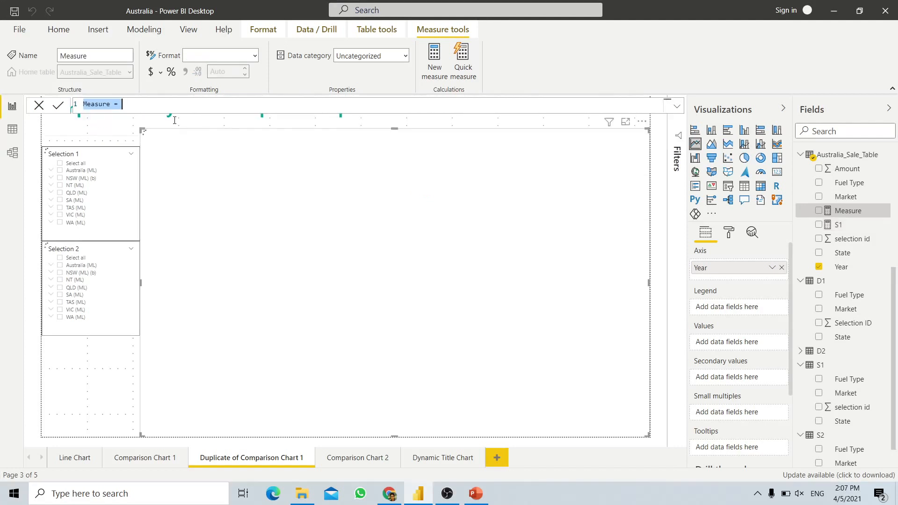
key("ctrl+v")
left_click(91, 104)
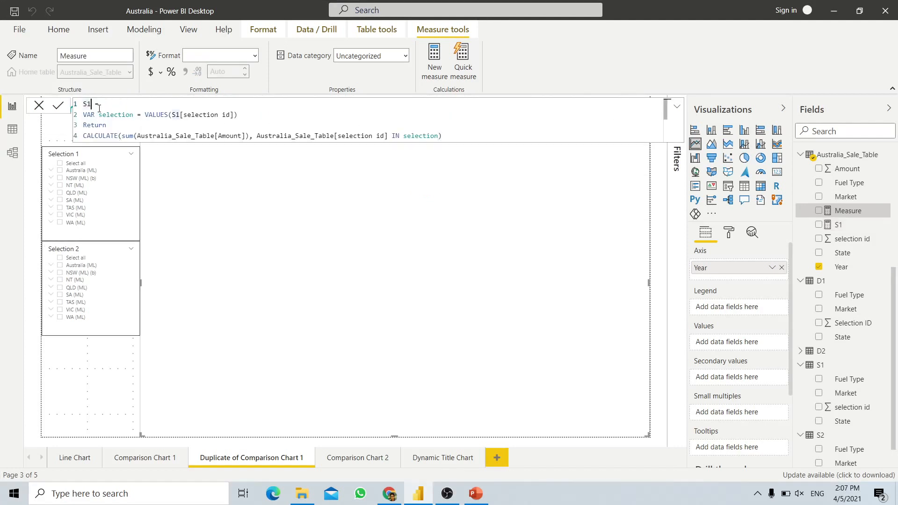
key("BackSpace")
left_click(180, 115)
key("BackSpace")
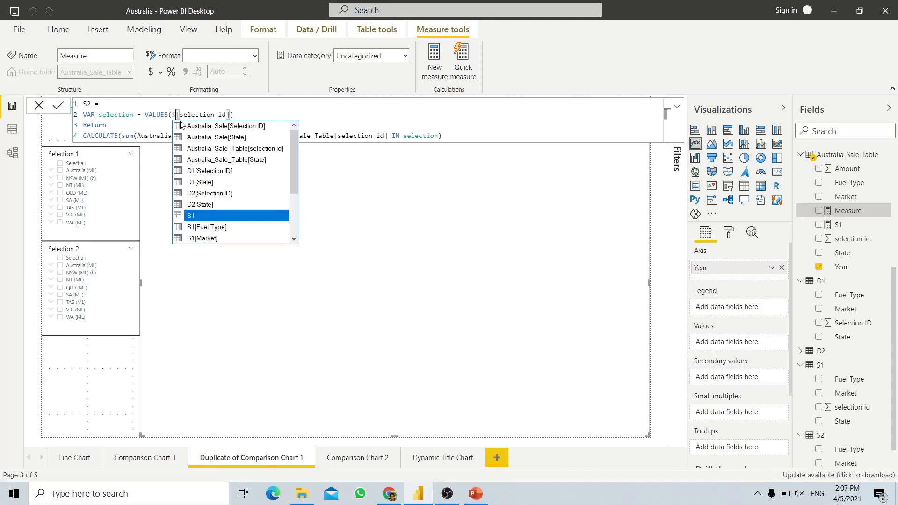
type("2")
left_click(278, 117)
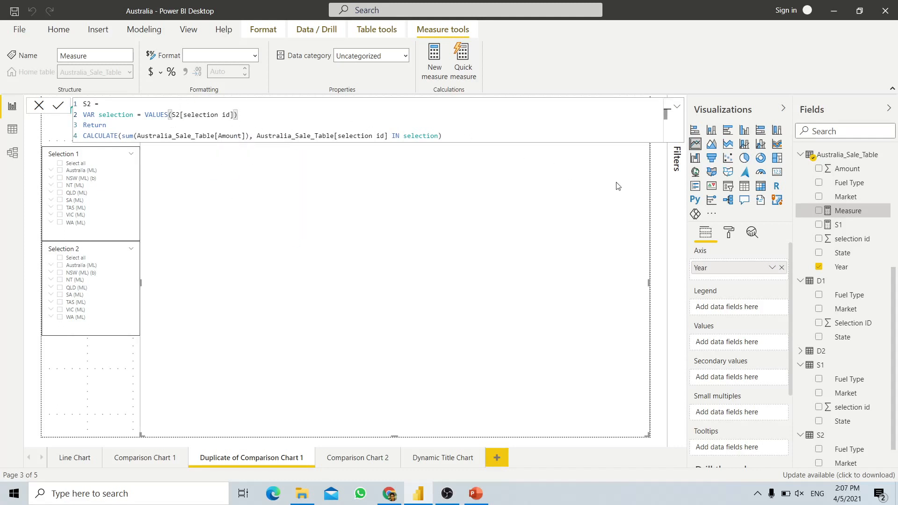
left_click(654, 194)
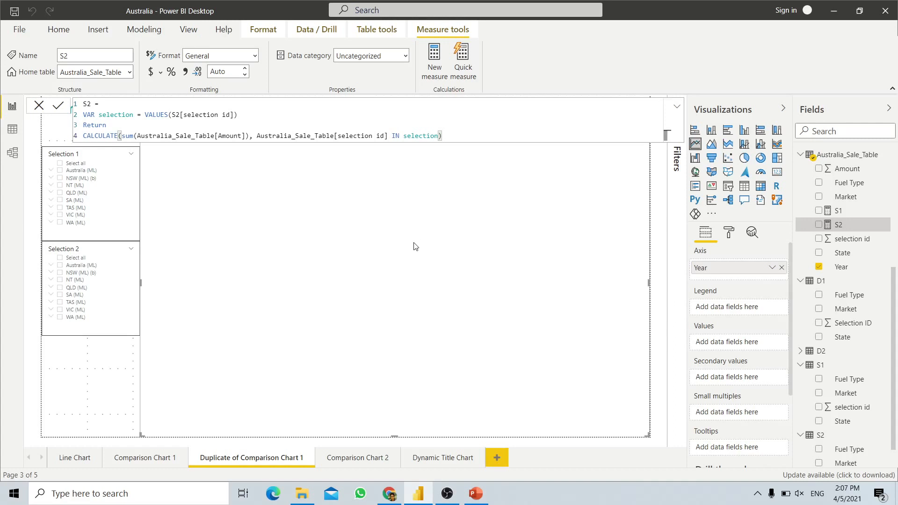
Add the S1 and S2 measures as values of the line chart.
left_click(853, 211, "ctrl")
left_click_drag(853, 212, 731, 347)
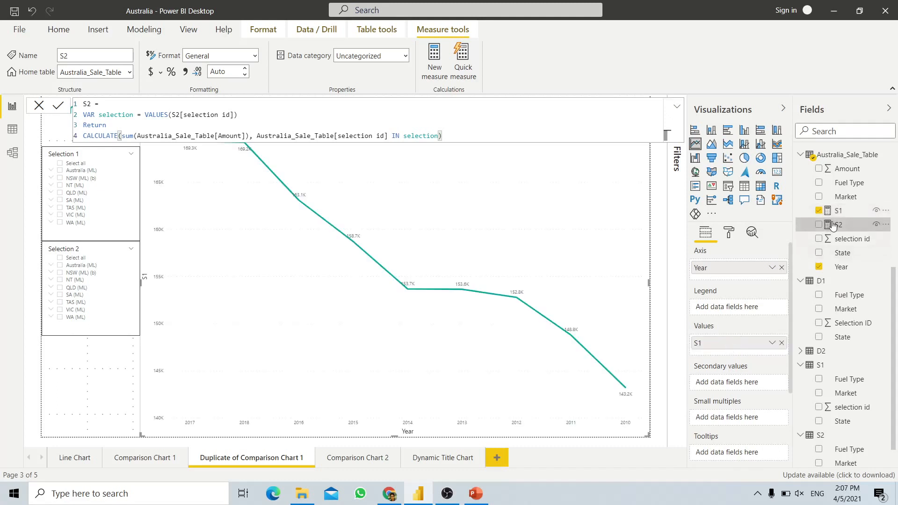
mouse_move(833, 226)
left_mouse_down()
mouse_move(815, 276)
mouse_move(731, 350)
left_mouse_up()
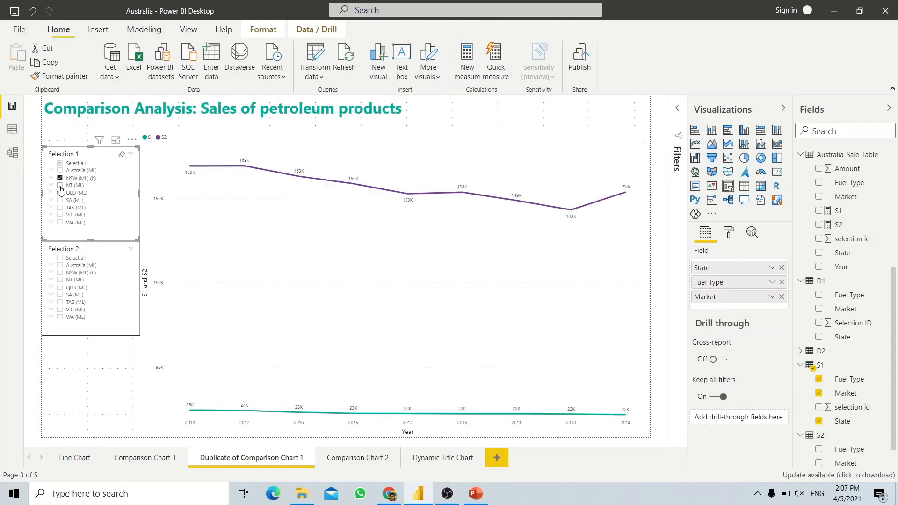
Add NT (ML) to the Selection 1 slicer and select NSW (ML) (b), NT (ML) and QLD (ML) in the Selection 2 slicer.
left_click(60, 185)
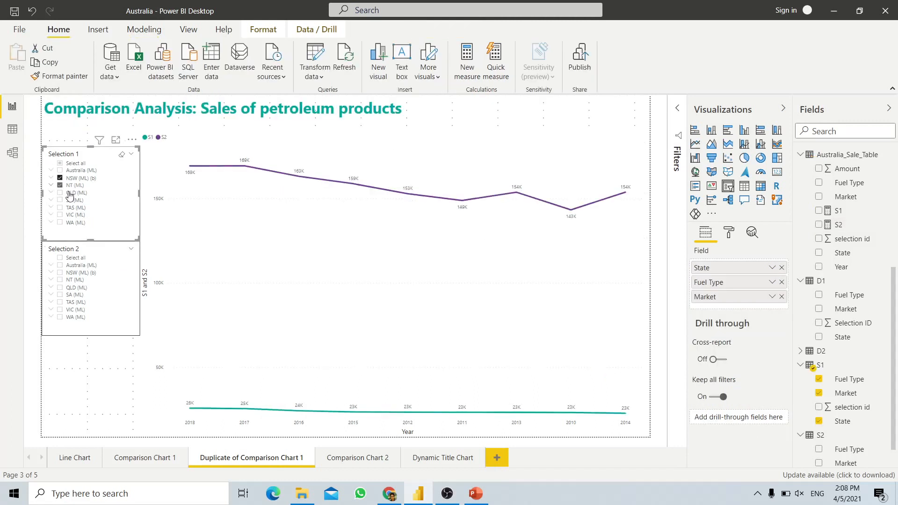
left_click(60, 272)
left_click(59, 280)
left_click(60, 287)
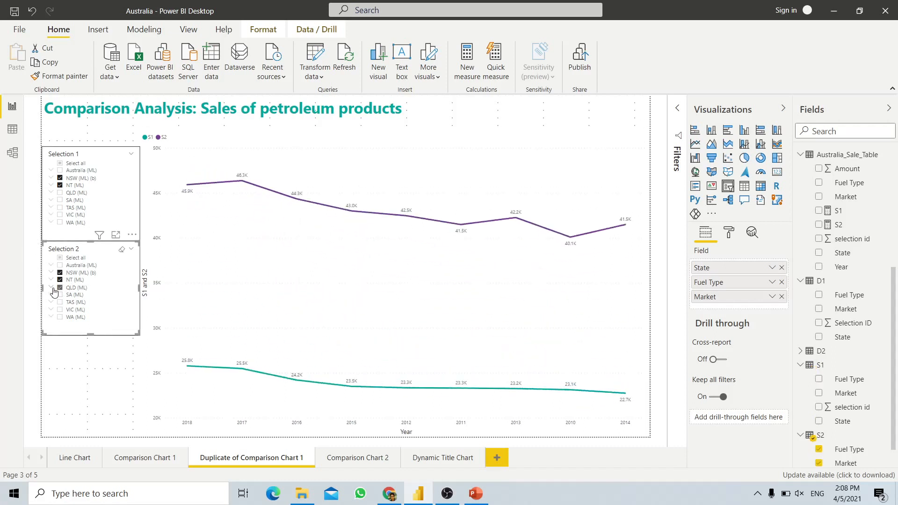
Expand QLD (ML) down to Automotive Gasoline in Selection 2 and deselect "of which: sales to retailers" and Premium (95-97 RON).
left_click(52, 288)
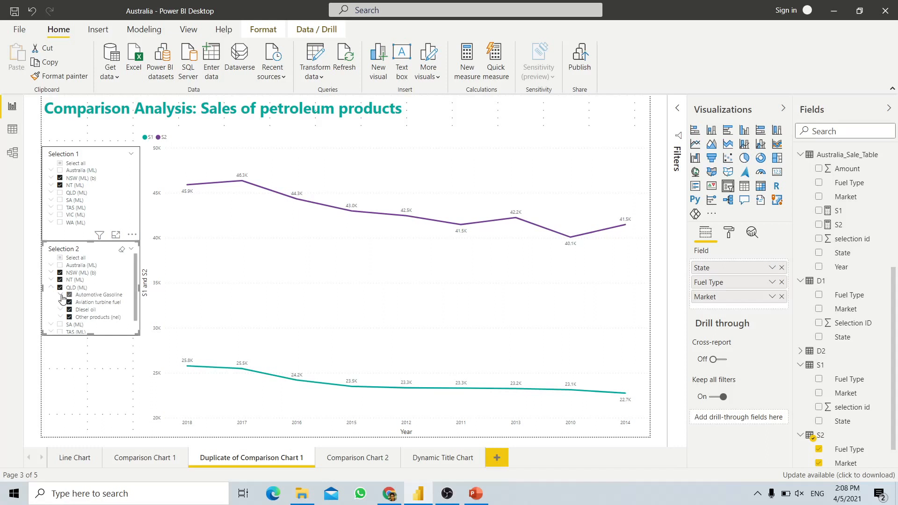
left_click(61, 296)
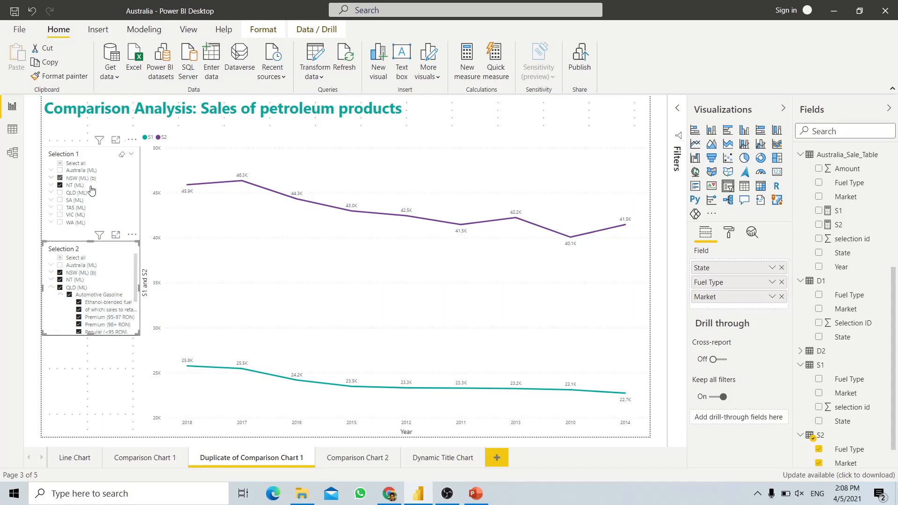
left_click(79, 309)
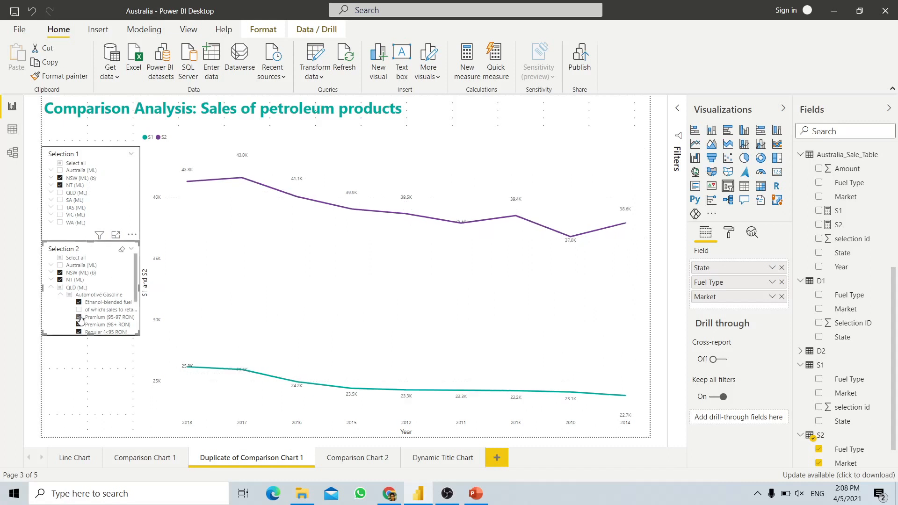
left_click(79, 318)
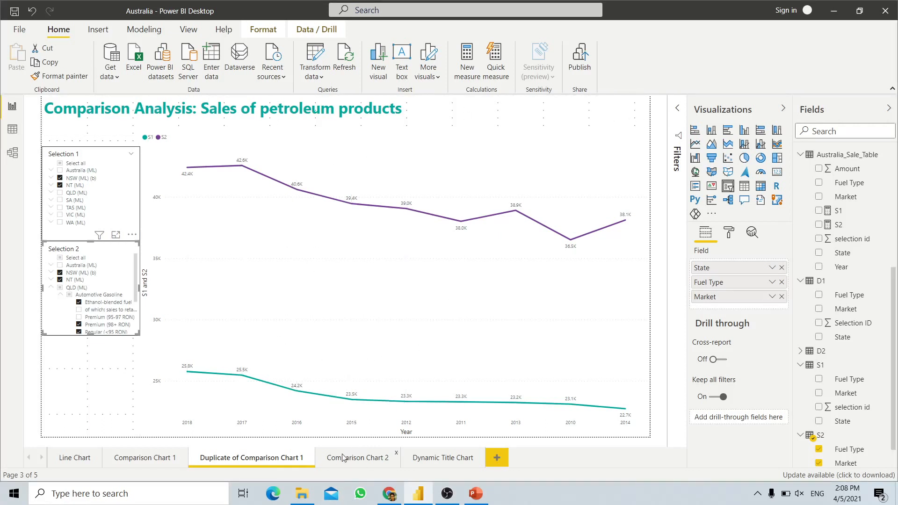
On the Comparison Chart 2 page, examine the Selection 1 and Selection 2 filter panels and the chart's 2014 values.
left_click(358, 456)
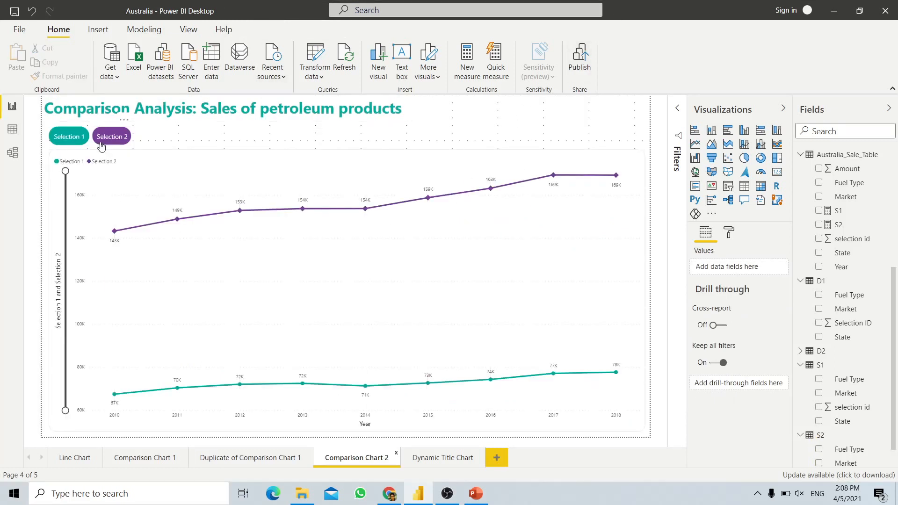
left_click(75, 137, "ctrl")
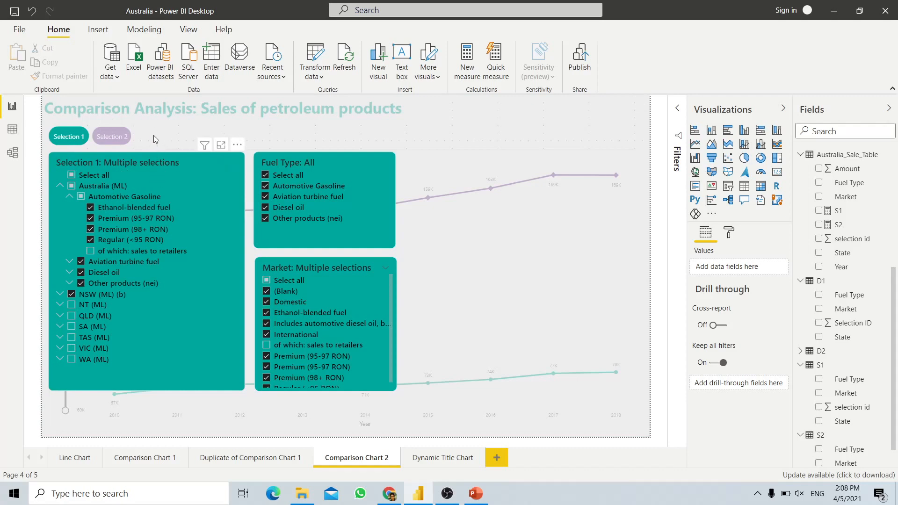
left_click(107, 137, "ctrl")
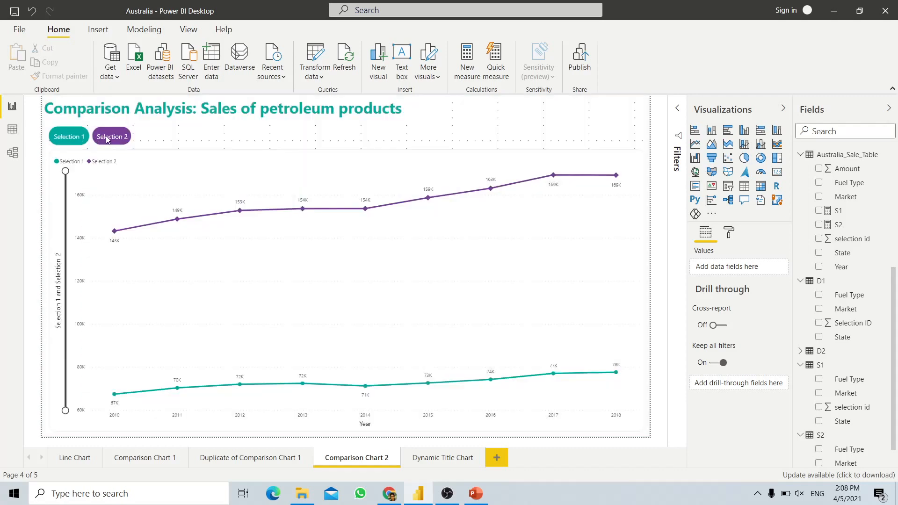
left_click(107, 138, "ctrl")
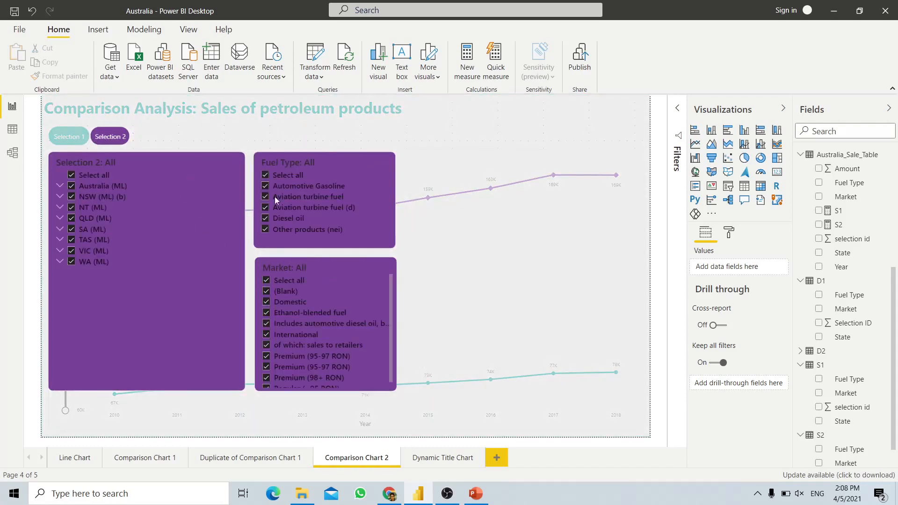
left_click(117, 139, "ctrl")
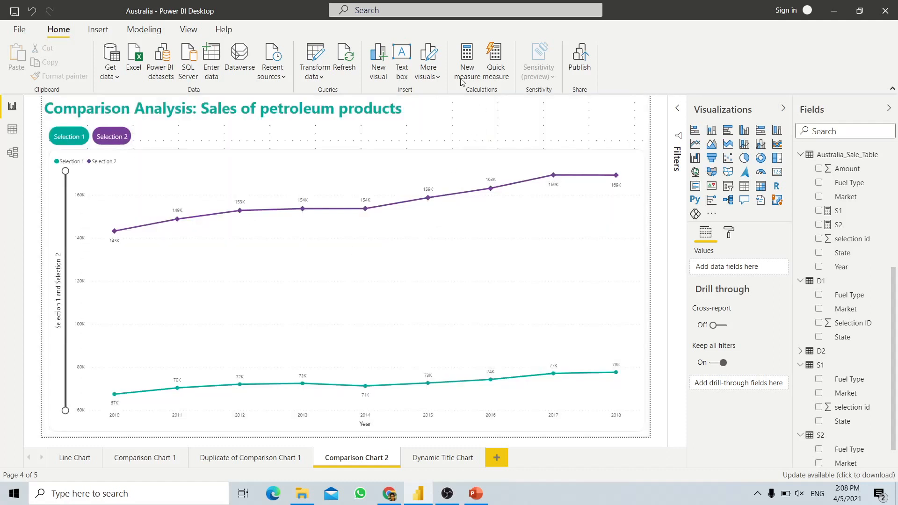
mouse_move(352, 205)
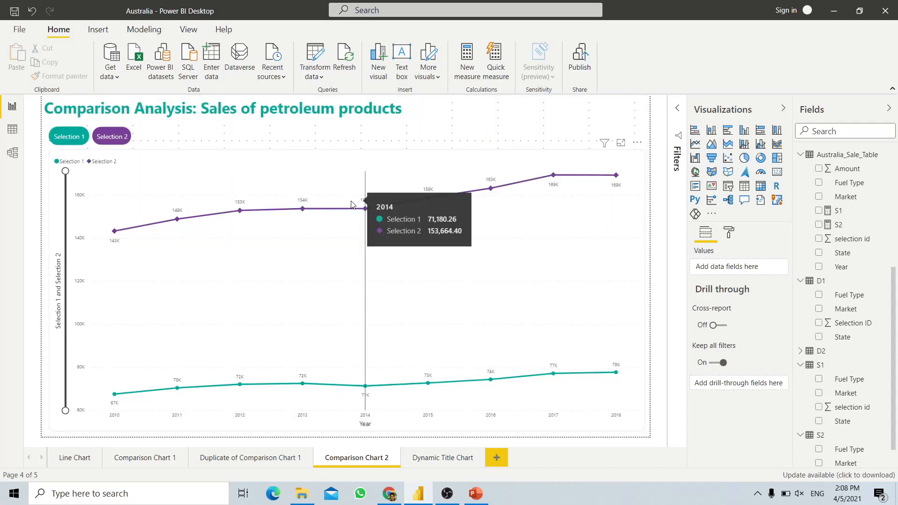
Switch to the PowerPoint slide outlining the selection tables, unique selection ID and DAX measures.
left_click(489, 491)
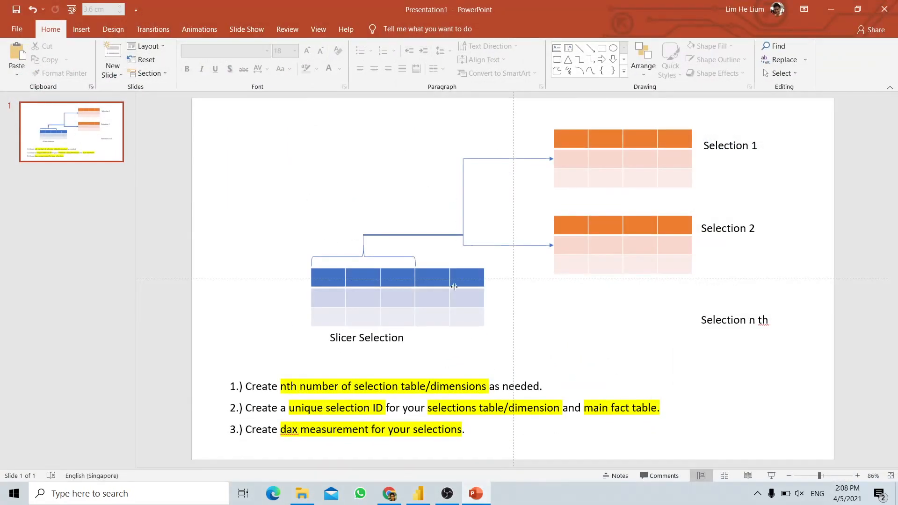